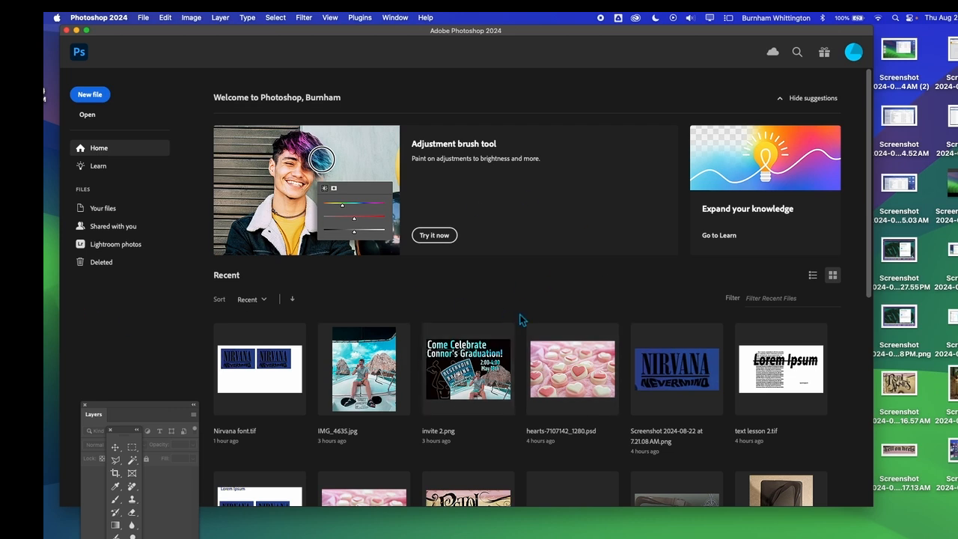
Step: Start a new document and look through the Photo, Print, Art & Illustration and Web presets
scroll(522, 319, "down", 1)
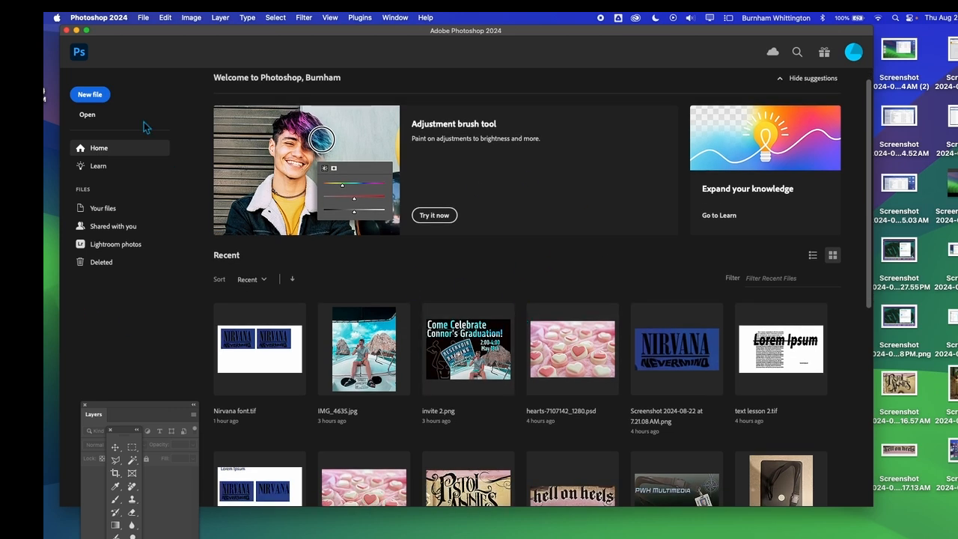
left_click(91, 97)
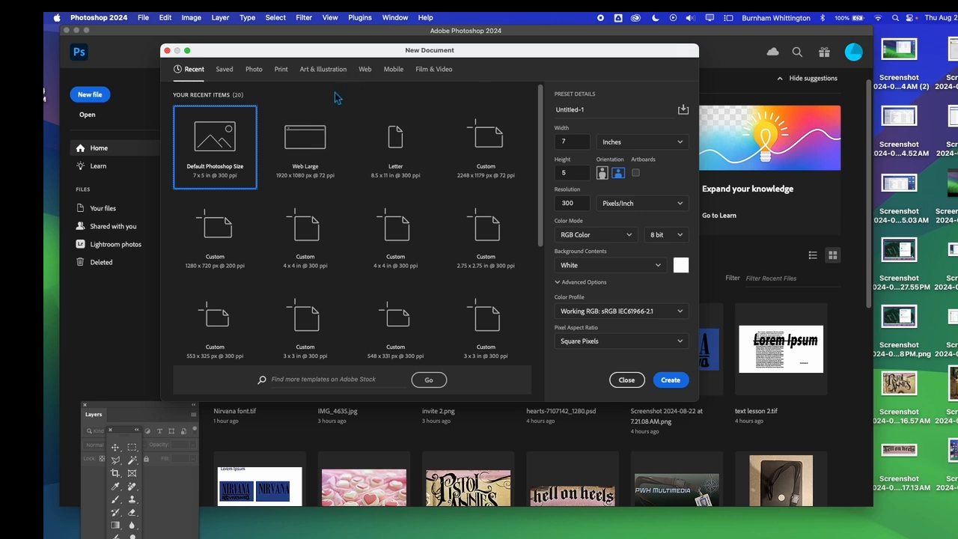
left_click(254, 69)
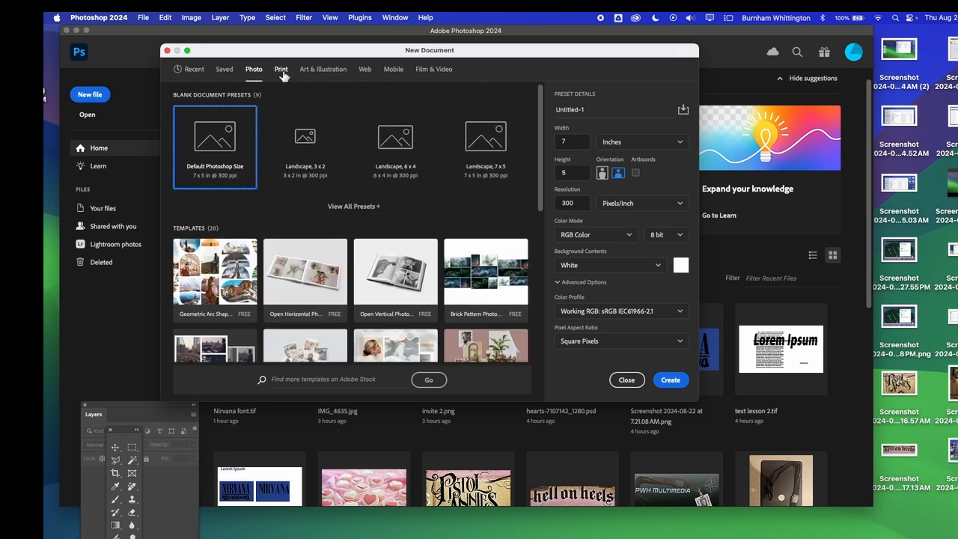
left_click(281, 70)
left_click(324, 72)
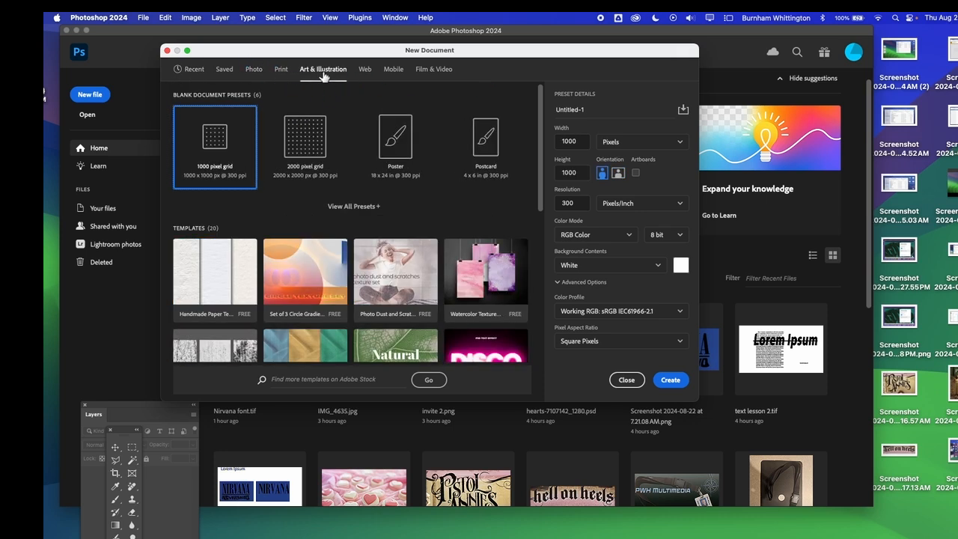
left_click(255, 72)
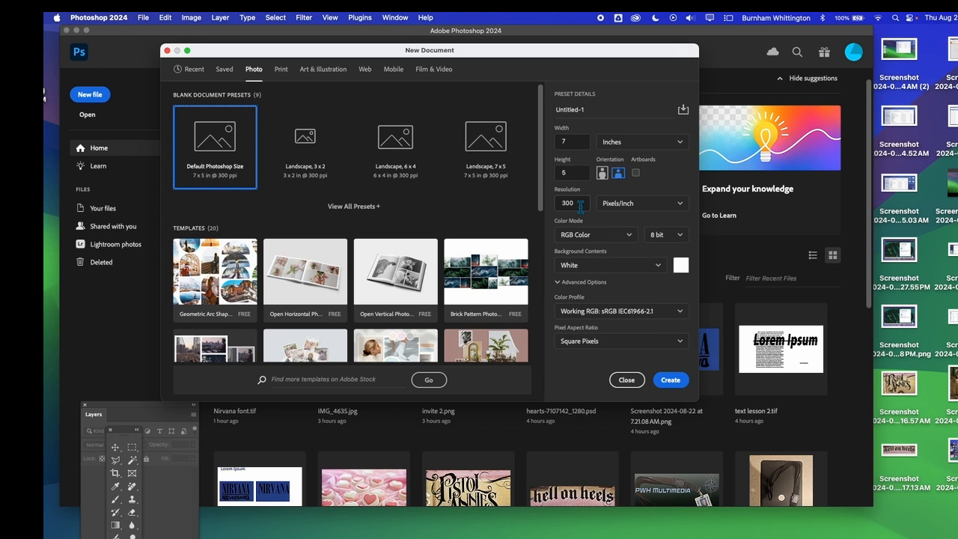
left_click(283, 71)
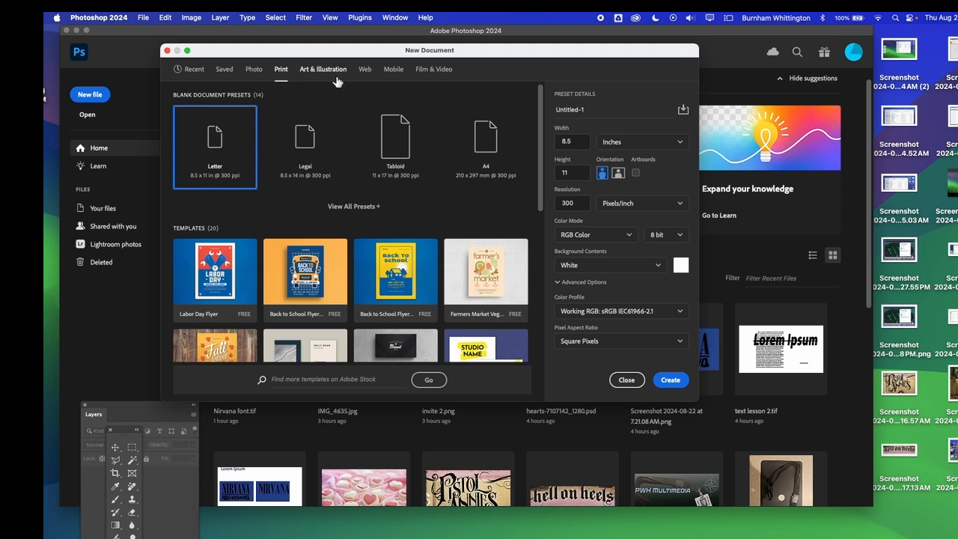
left_click(323, 72)
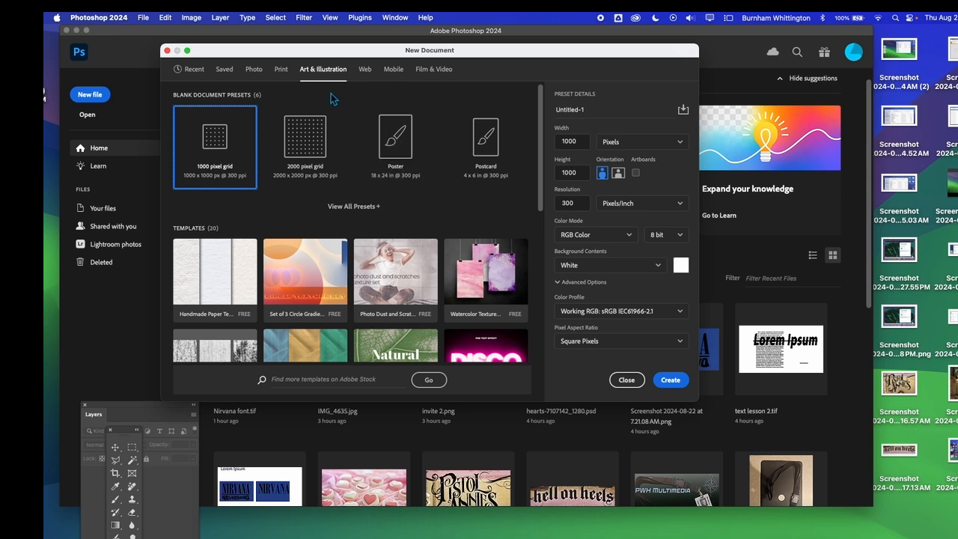
left_click(365, 70)
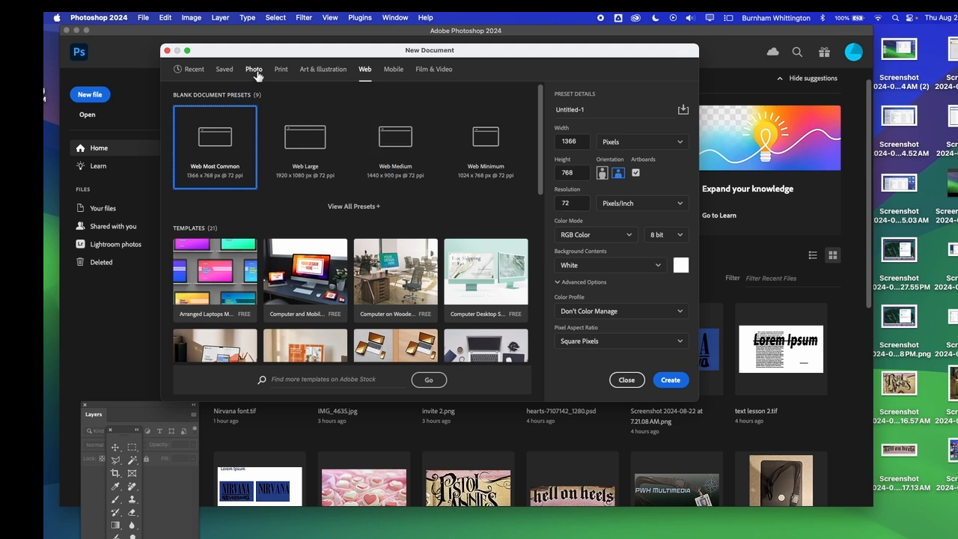
Step: Create a blank document from the Letter print preset, 8.5 x 11 in at 300 ppi
left_click(281, 72)
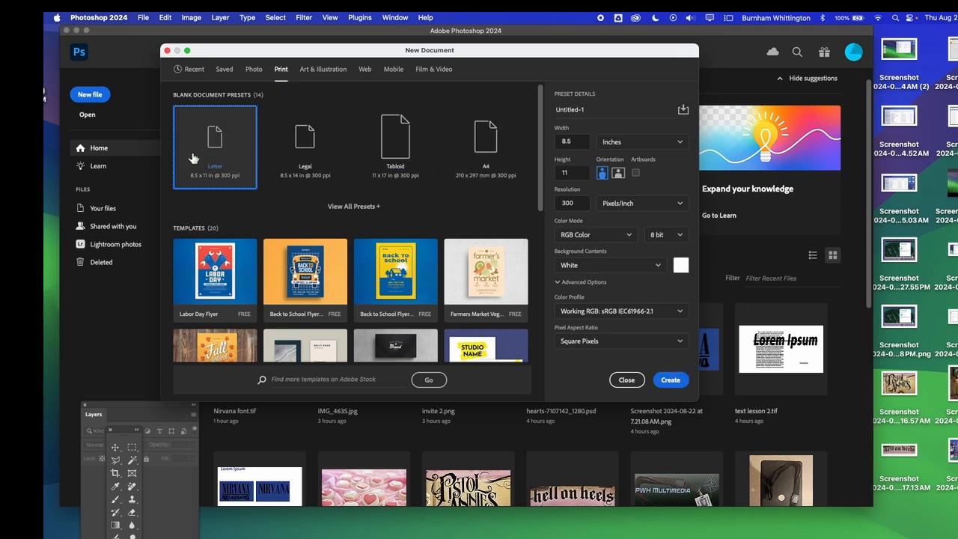
left_click(672, 383)
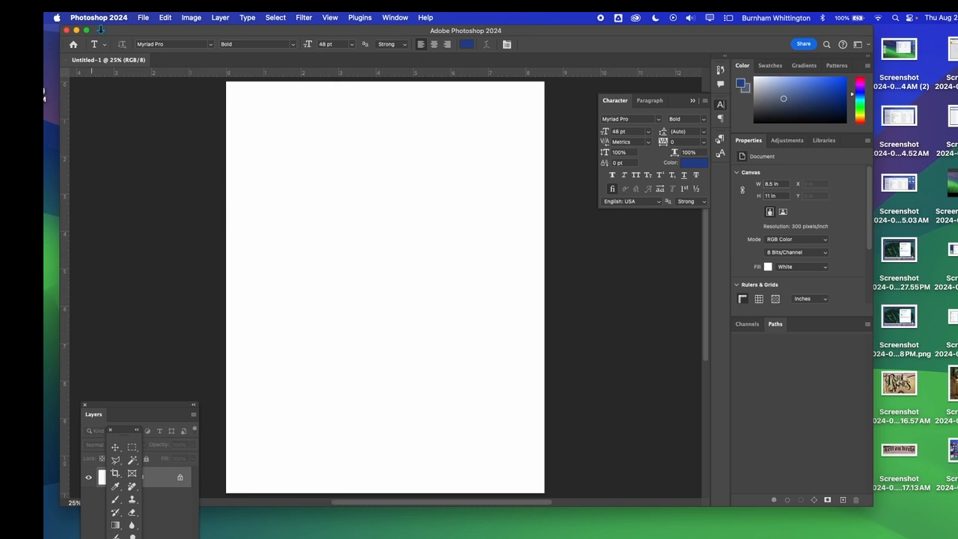
Step: Set the ruler units to Inches in the Units & Rulers preferences
left_click(107, 23)
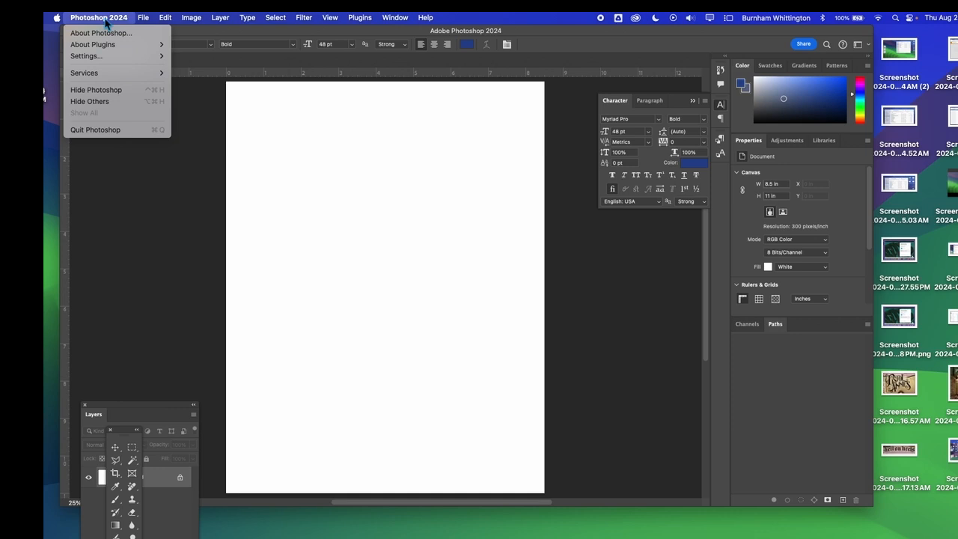
mouse_move(102, 58)
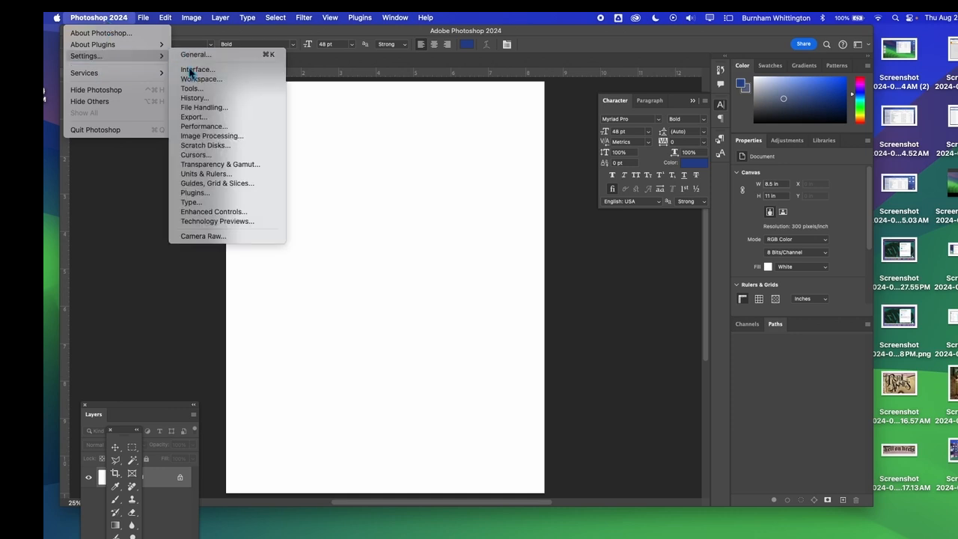
left_click(212, 175)
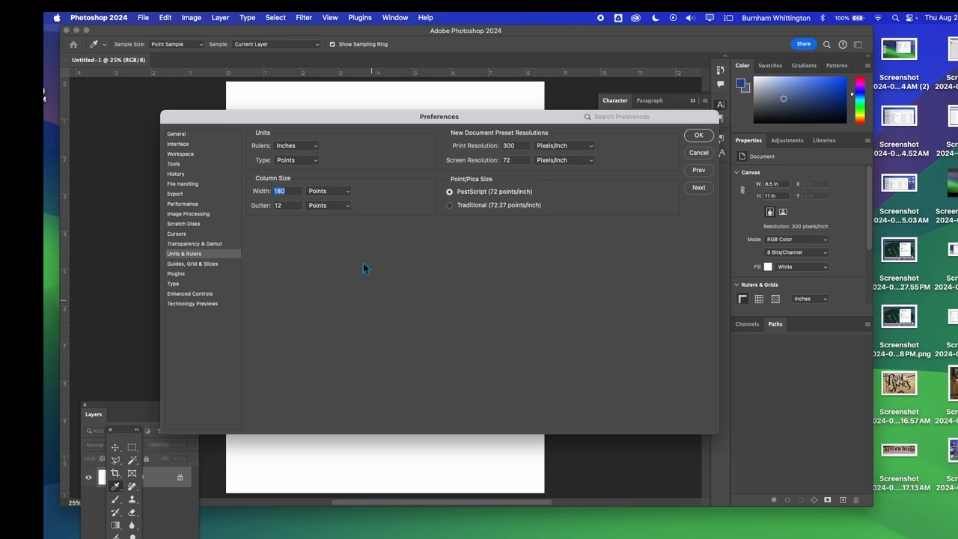
left_click(319, 147)
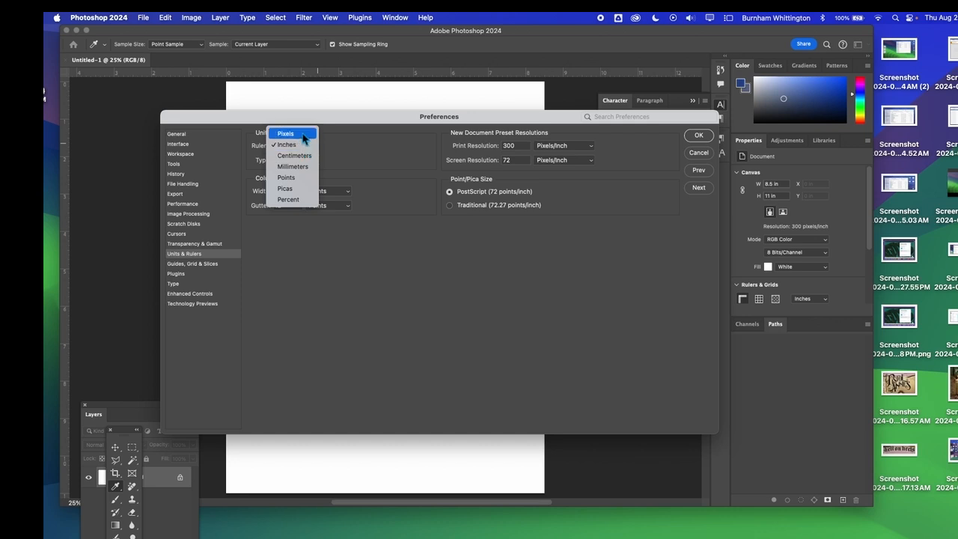
left_click(300, 147)
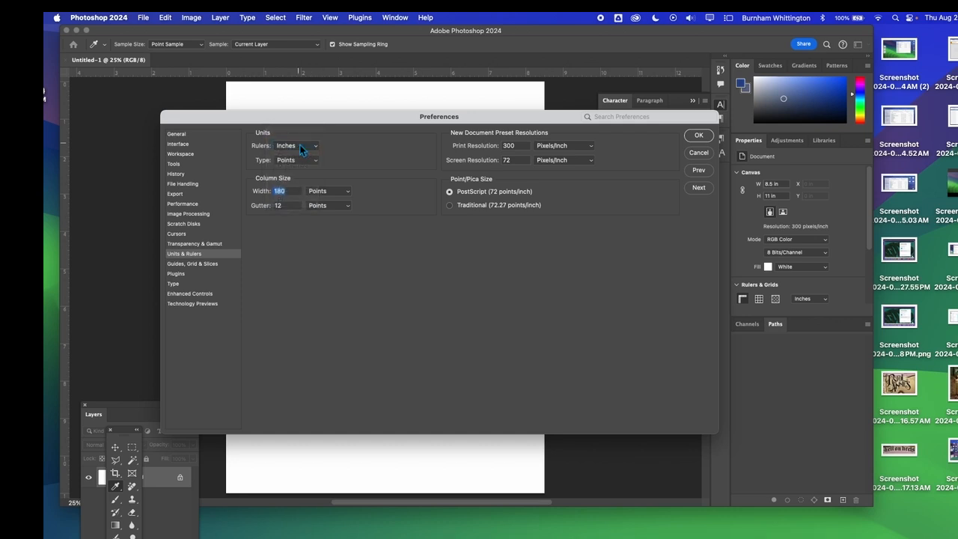
left_click(699, 136)
Step: Move the floating Layers panel and the toolbox up so both are fully in view
key("t")
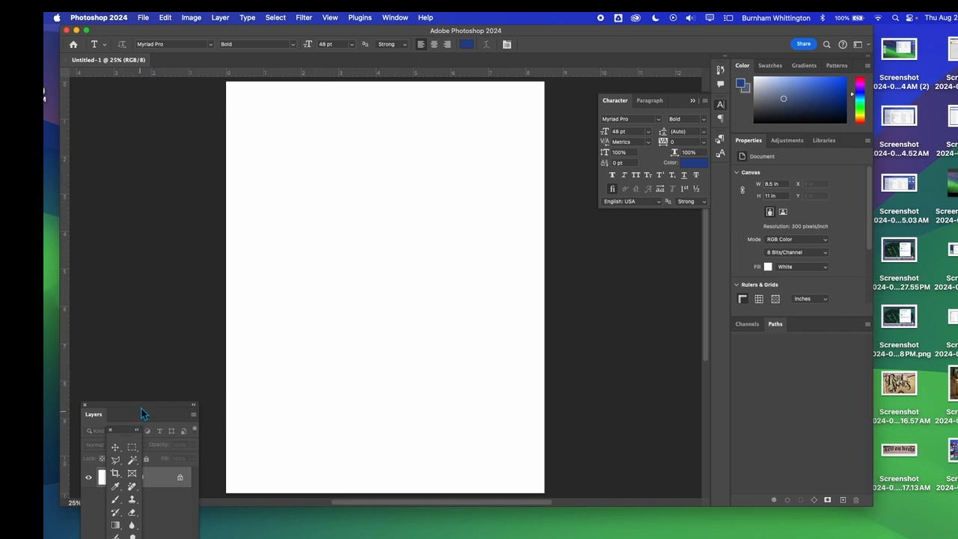
left_click_drag(141, 411, 170, 96)
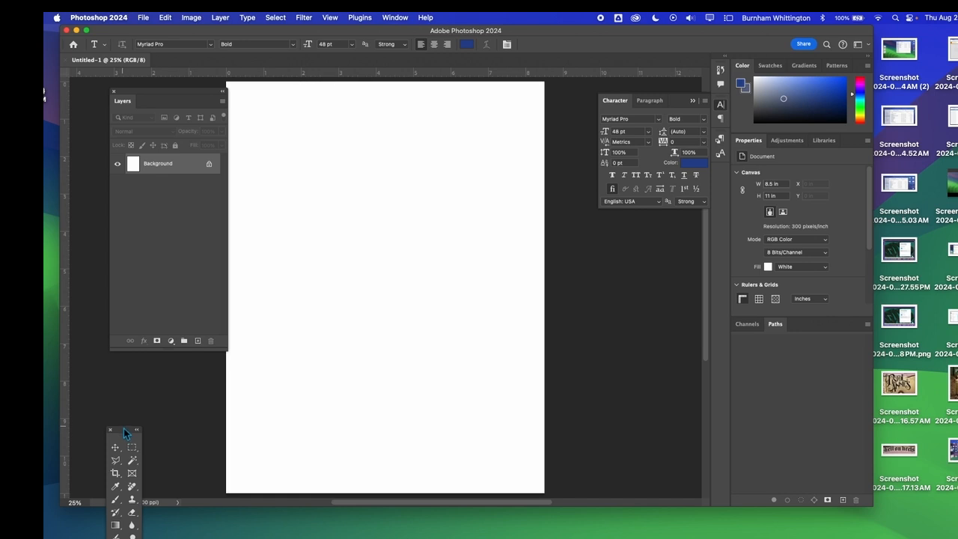
left_click_drag(125, 436, 154, 255)
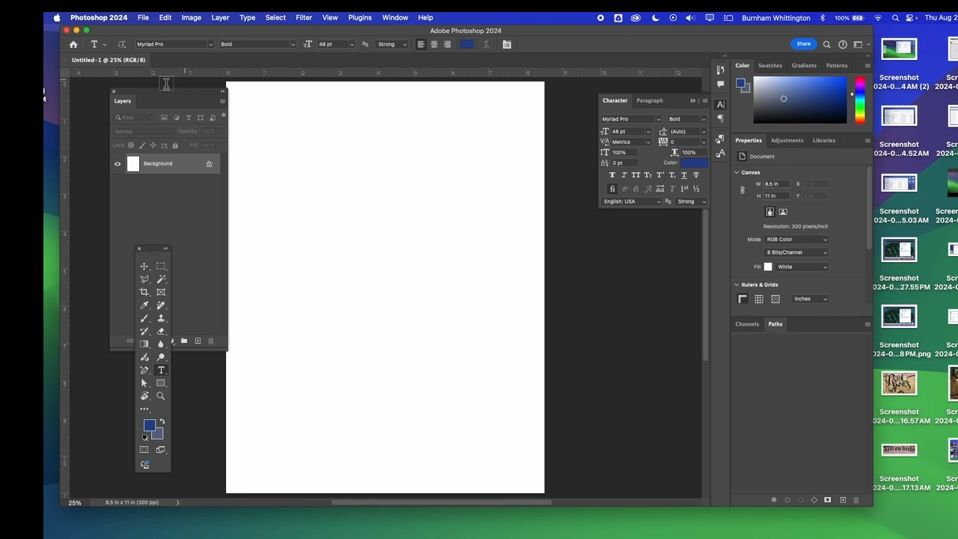
Step: Place a Lorem Ipsum placeholder text near the page's upper edge and delete its layer
left_click(267, 131)
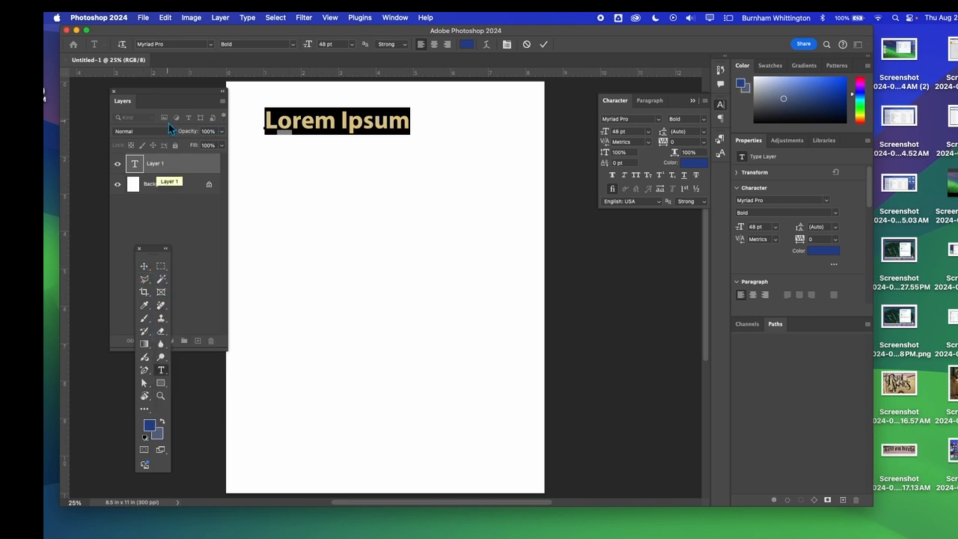
left_click(167, 166)
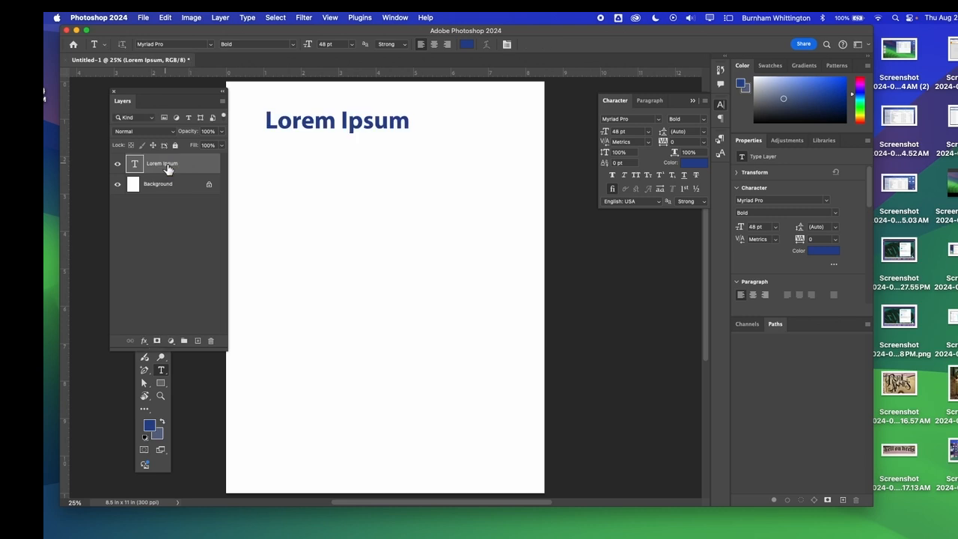
left_click(211, 341)
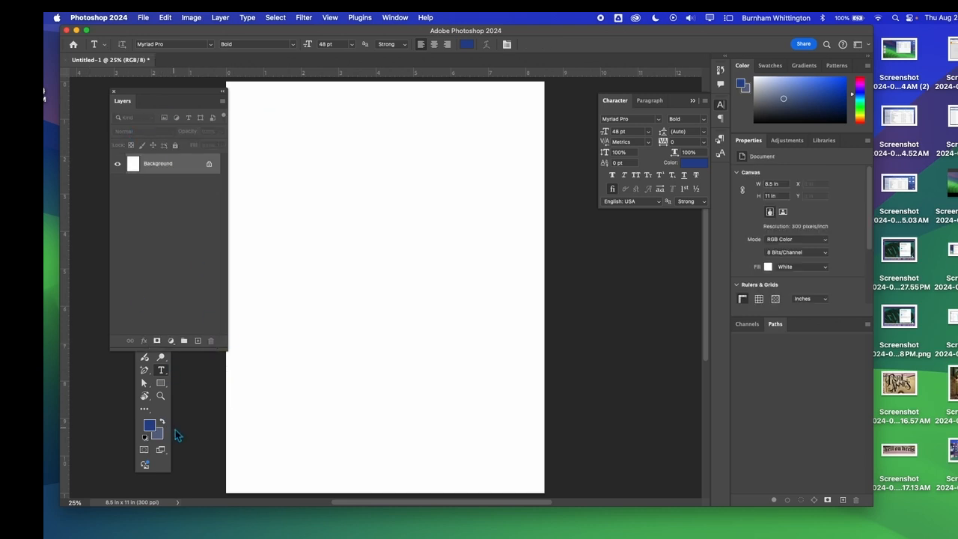
Step: Separate the overlapping Layers panel and toolbox, placing them on opposite sides of the page
left_click(168, 408)
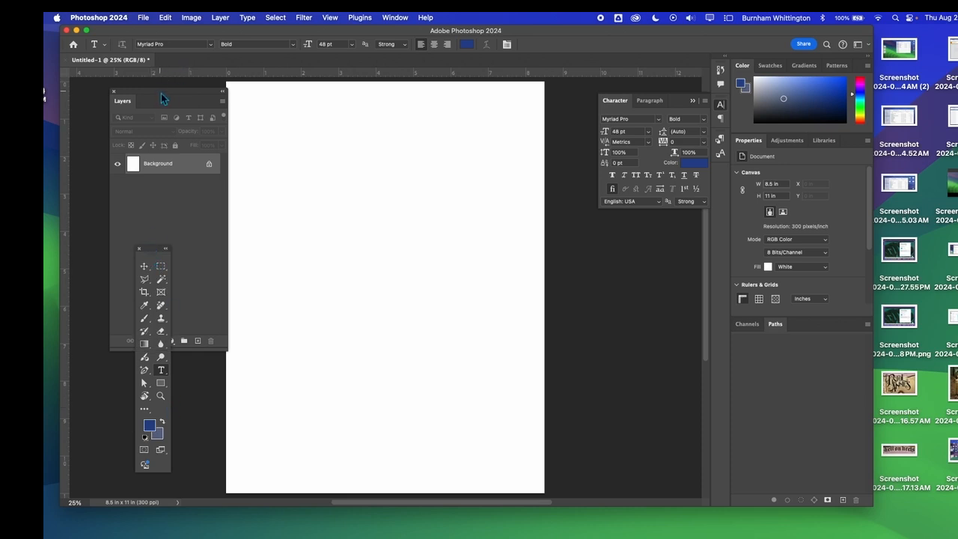
left_click_drag(164, 98, 624, 227)
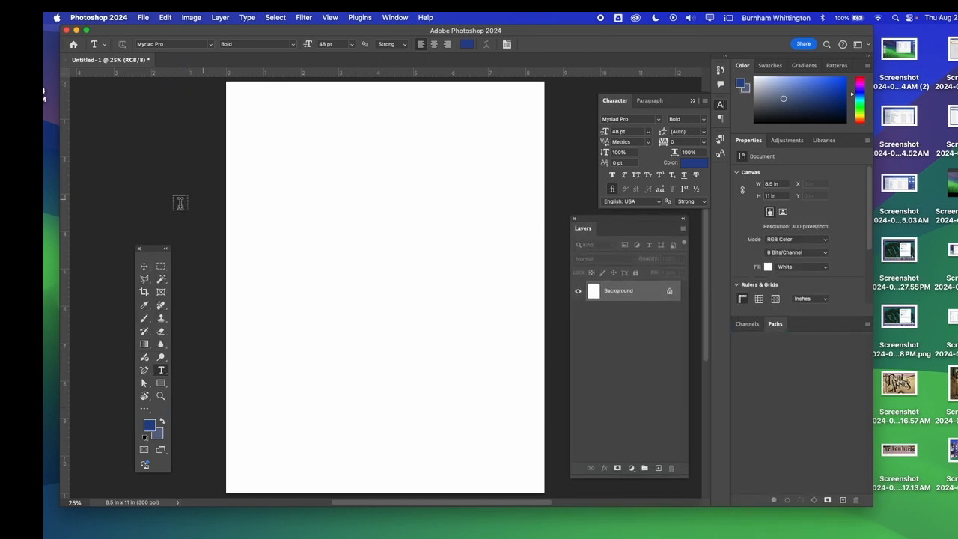
left_click_drag(156, 250, 174, 117)
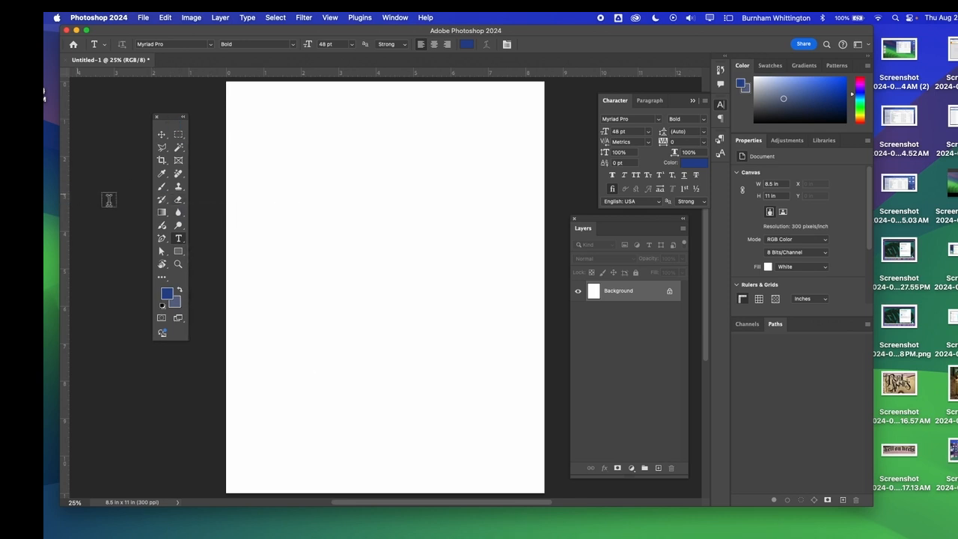
Step: Paint several freehand blue strokes, a closed loop and a dot on the page with the Brush
left_click(162, 186)
mouse_move(376, 142)
left_mouse_down()
mouse_move(393, 235)
mouse_move(417, 277)
left_mouse_up()
left_click_drag(307, 193, 316, 342)
left_click_drag(443, 158, 322, 310)
mouse_move(407, 348)
left_mouse_down()
mouse_move(469, 429)
mouse_move(407, 348)
left_mouse_up()
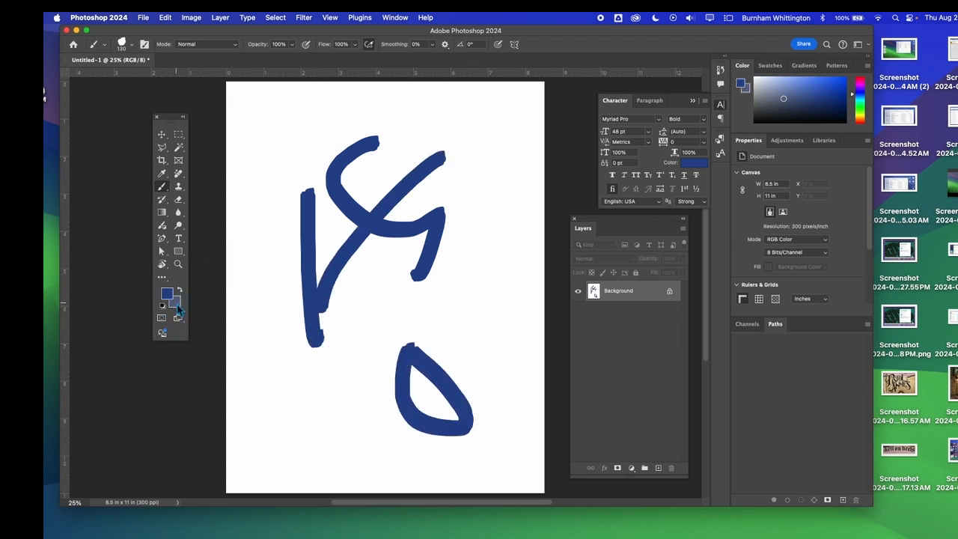
left_click(484, 296)
Step: Change the background colour to yellow-green in the Color Picker
left_click(178, 309)
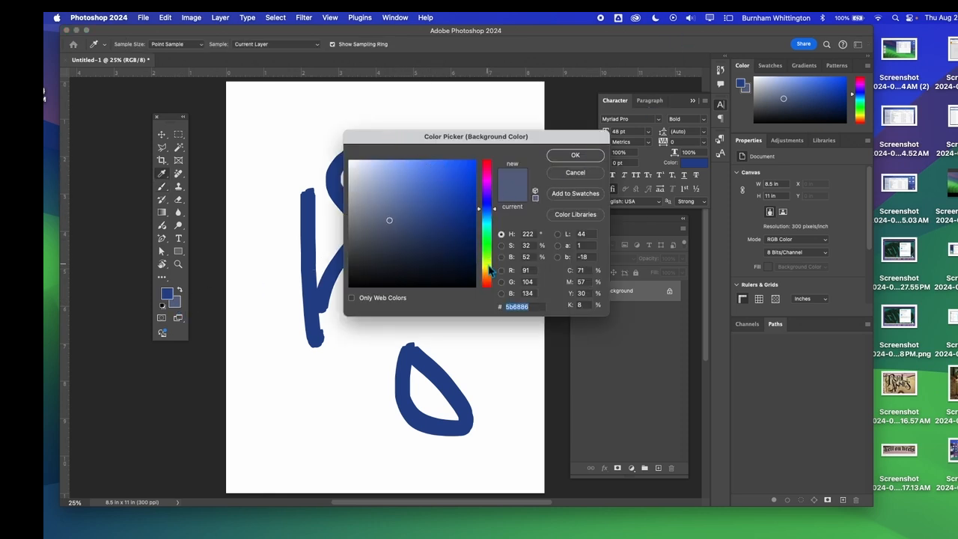
left_click(488, 266)
left_click(445, 186)
left_click(568, 155)
Step: Add a blue brush stroke, swap the foreground and background colours, and paint yellow-green test marks
mouse_move(365, 199)
left_mouse_down()
mouse_move(385, 145)
mouse_move(337, 277)
left_mouse_up()
double_click(181, 291)
left_click(180, 291)
left_click_drag(369, 262, 382, 242)
left_click(424, 132)
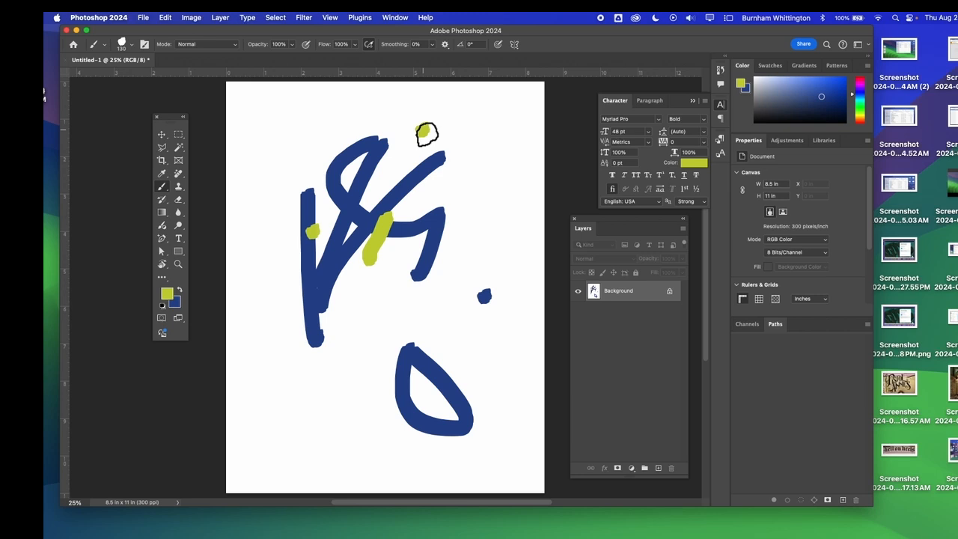
Step: Undo all the brush strokes until the page is blank
key("super+z")
key("super+z")
key("super+z")
key("super+z")
key("super+z")
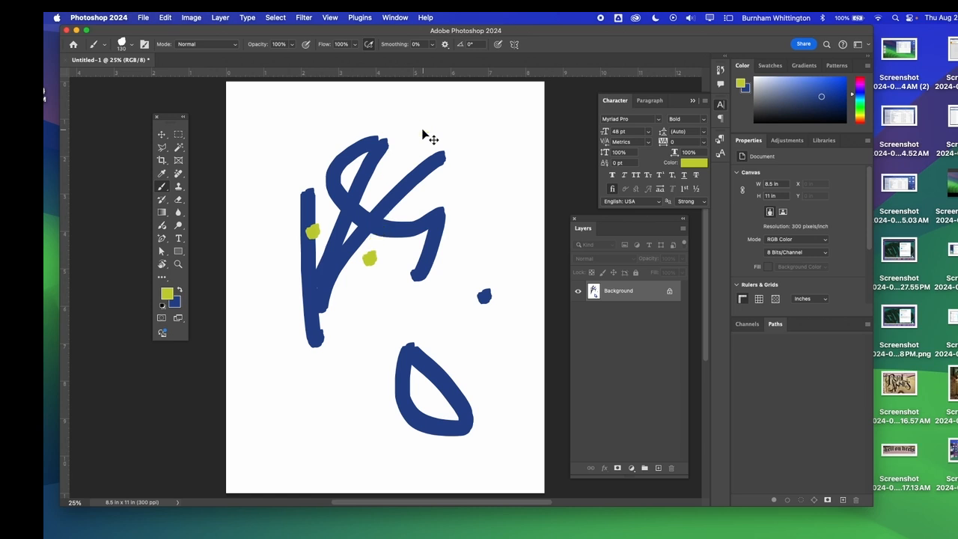
key("super+z")
key("super+z")
key("super+z")
key("super+z")
key("super+z")
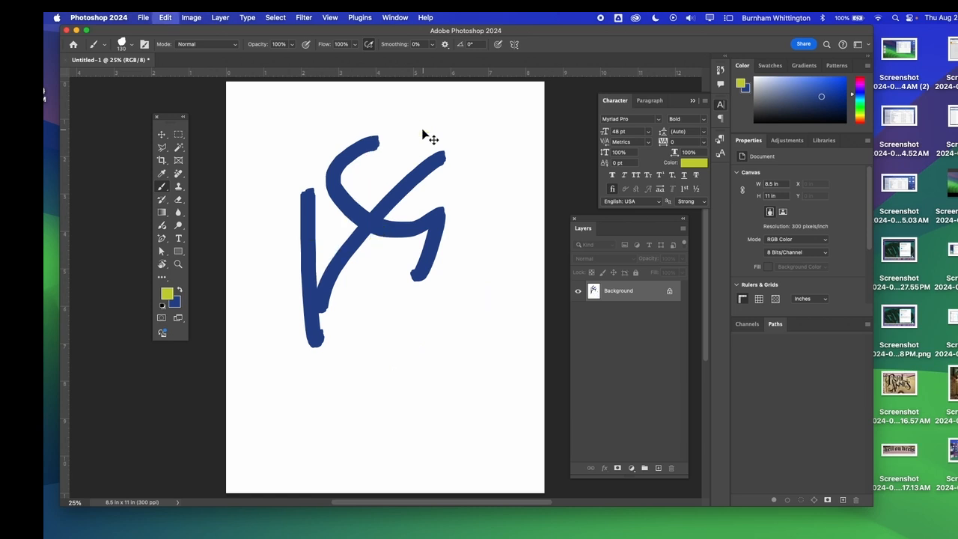
key("super+z")
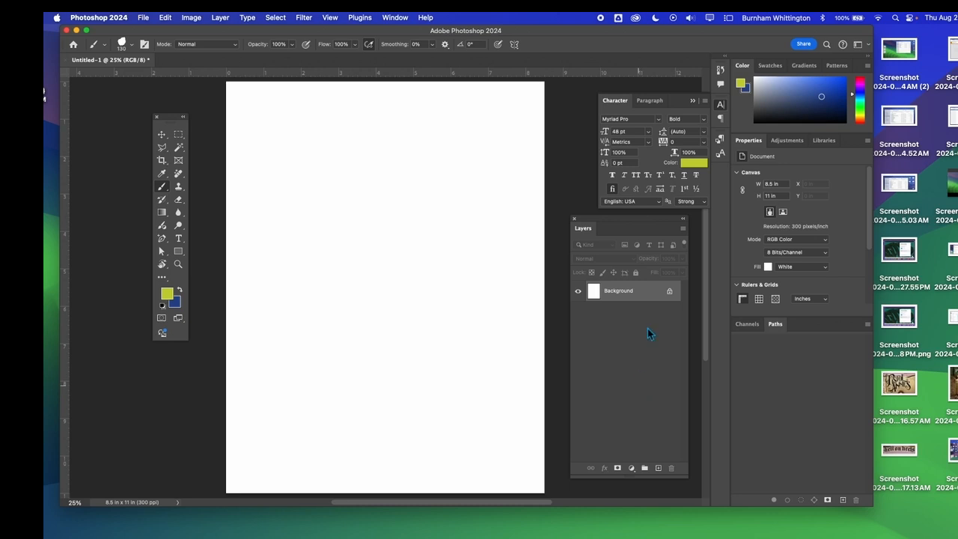
Step: Shift the Layers panel slightly away from the page, then collapse it and expand it again
left_click_drag(612, 220, 624, 222)
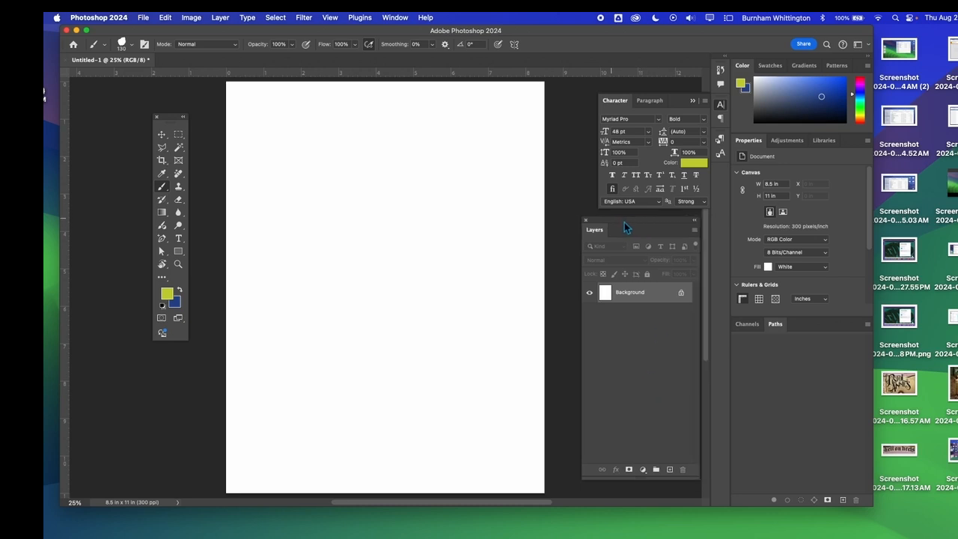
left_click(694, 219)
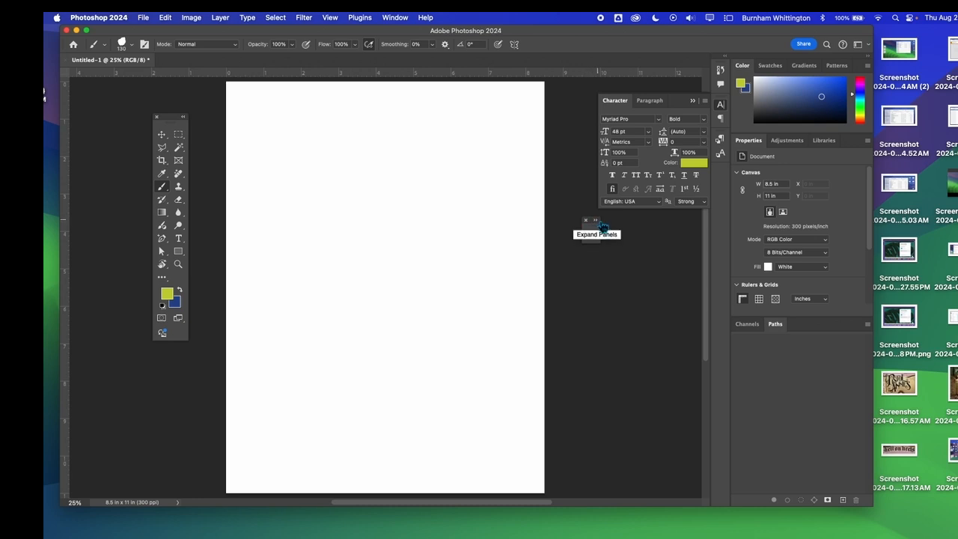
left_click(597, 226)
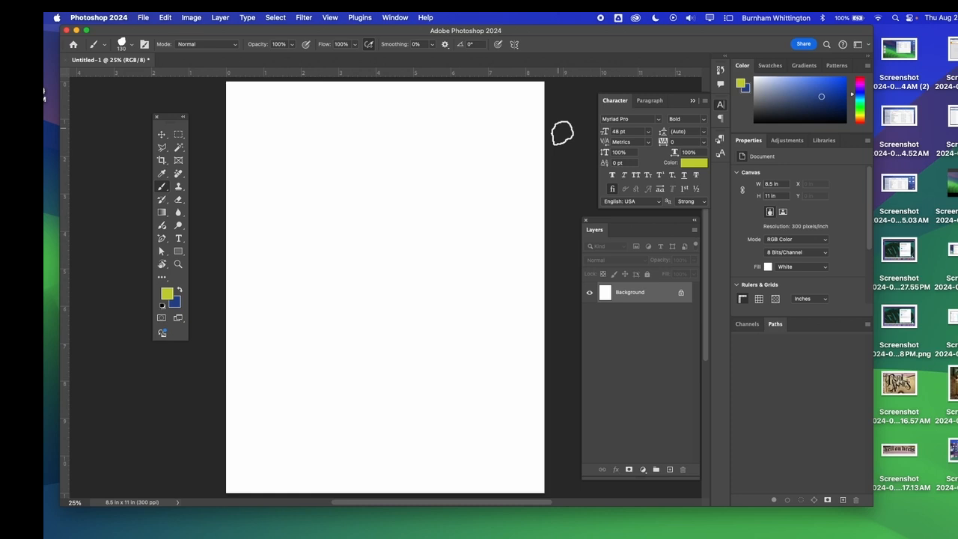
Step: Reset the Essentials workspace to its default layout and move the Tools panel off the page
left_click(395, 17)
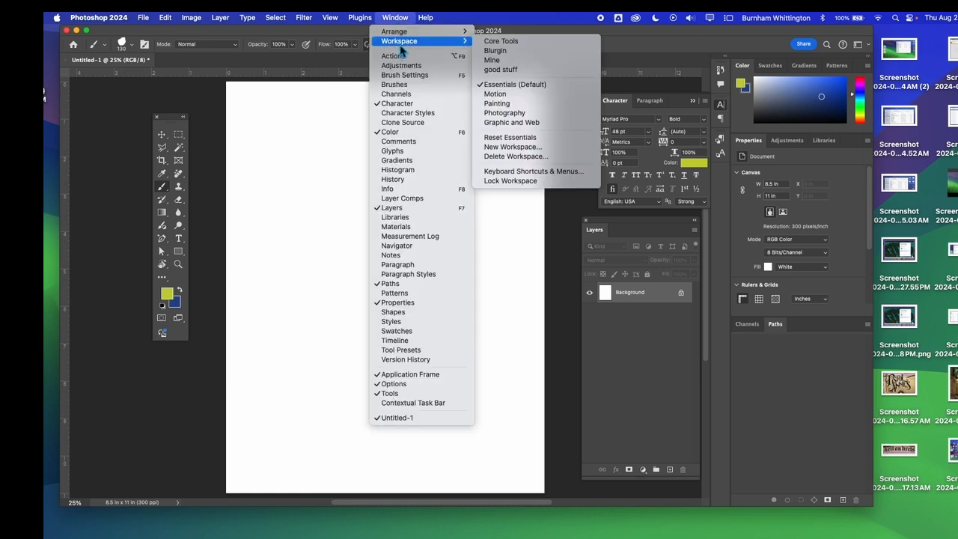
mouse_move(397, 47)
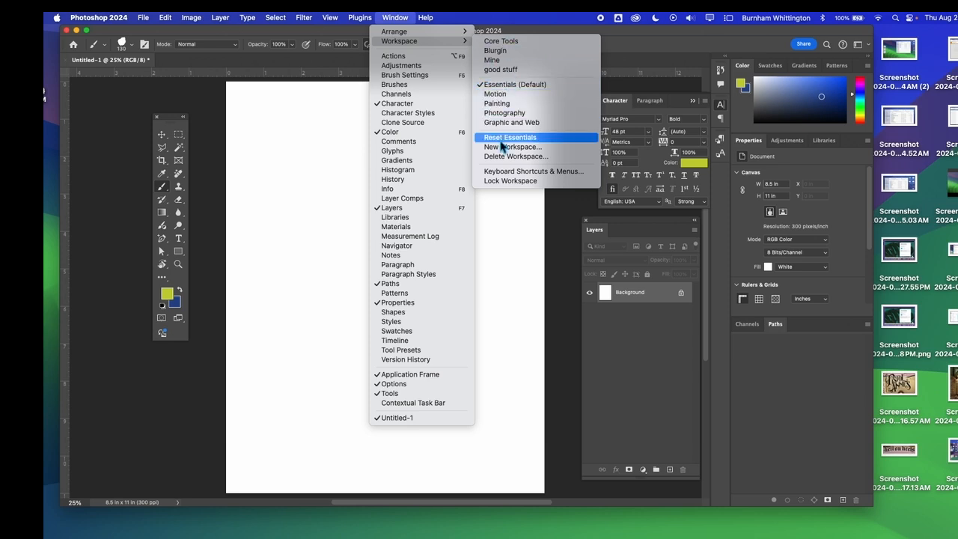
left_click(502, 139)
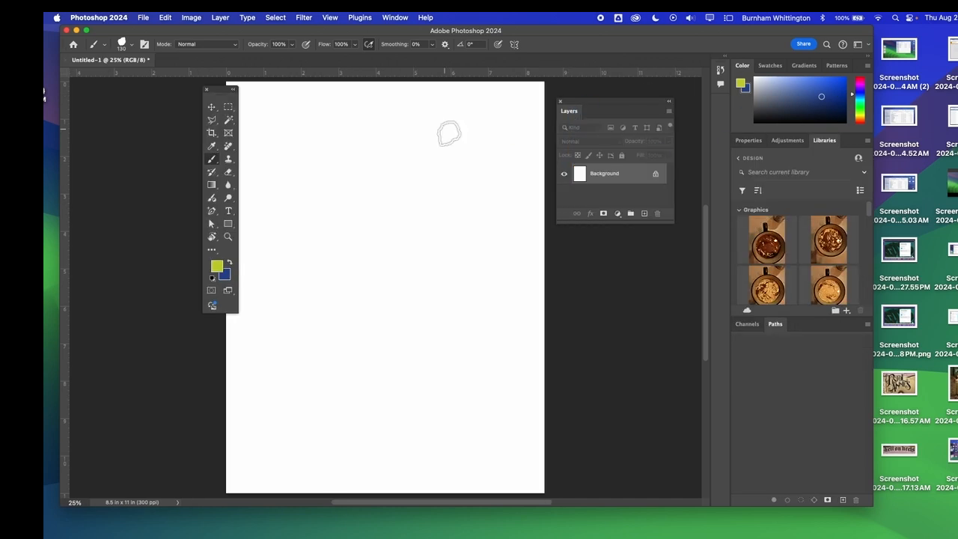
left_click_drag(222, 95, 194, 129)
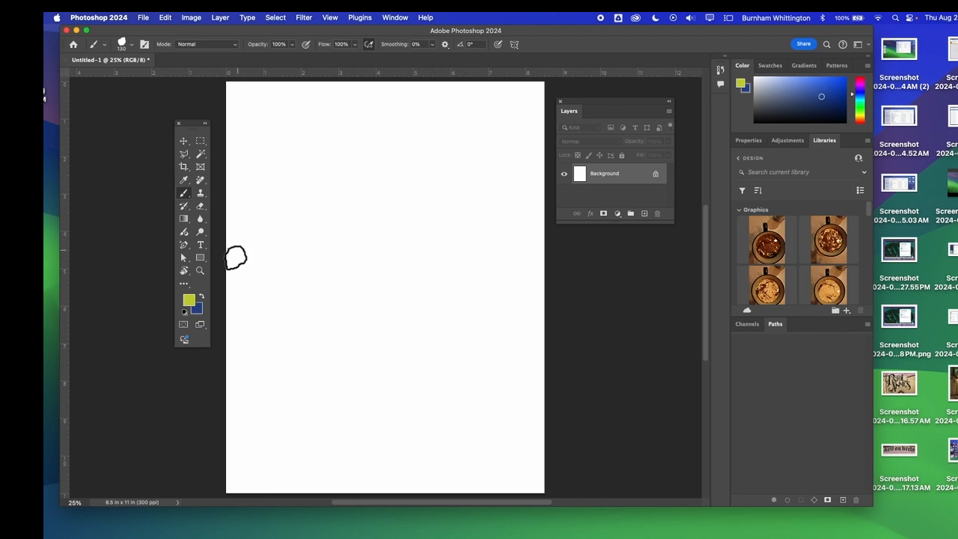
Step: Look at the hidden tool variants grouped under the Type, Clone Stamp and Remove tools
left_click(209, 250)
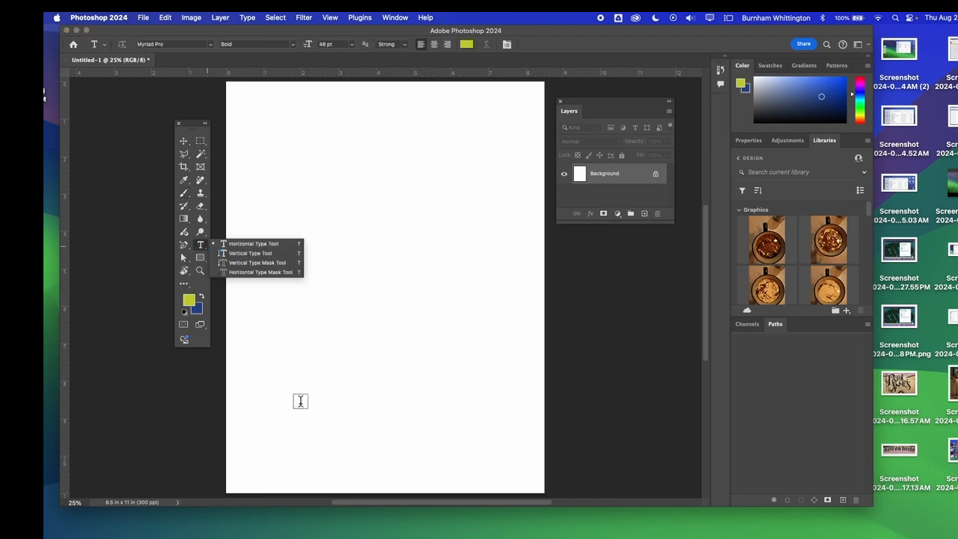
left_click(183, 142)
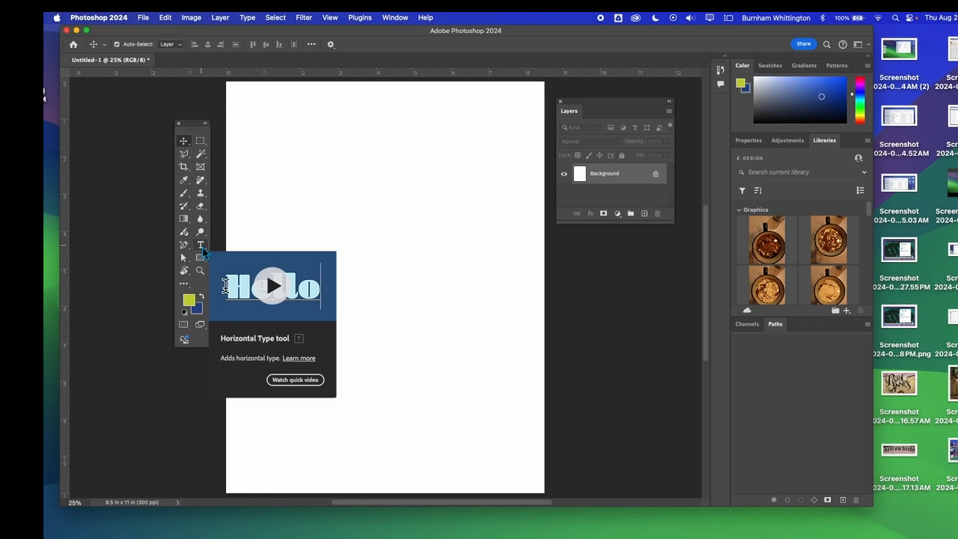
left_click(206, 197)
right_click(207, 198)
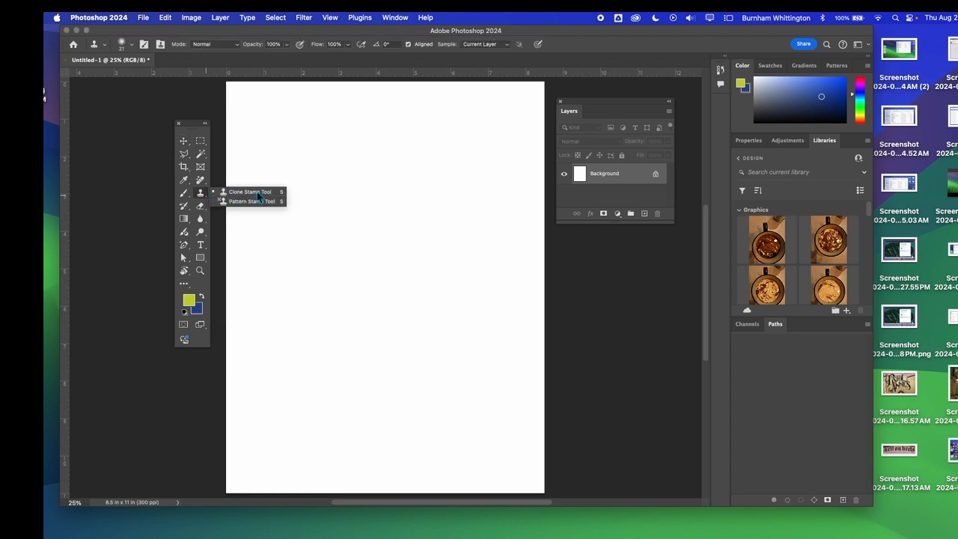
left_click(201, 181)
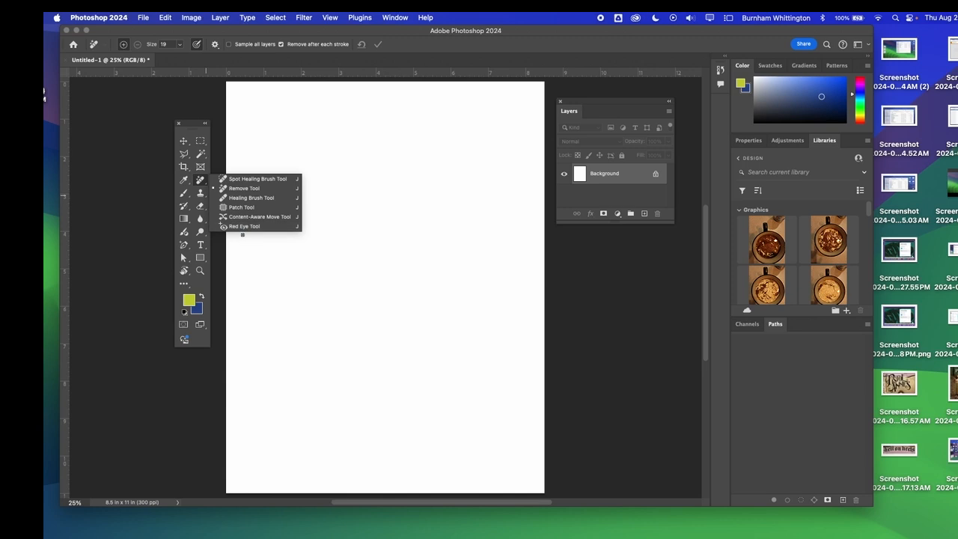
left_click(201, 182)
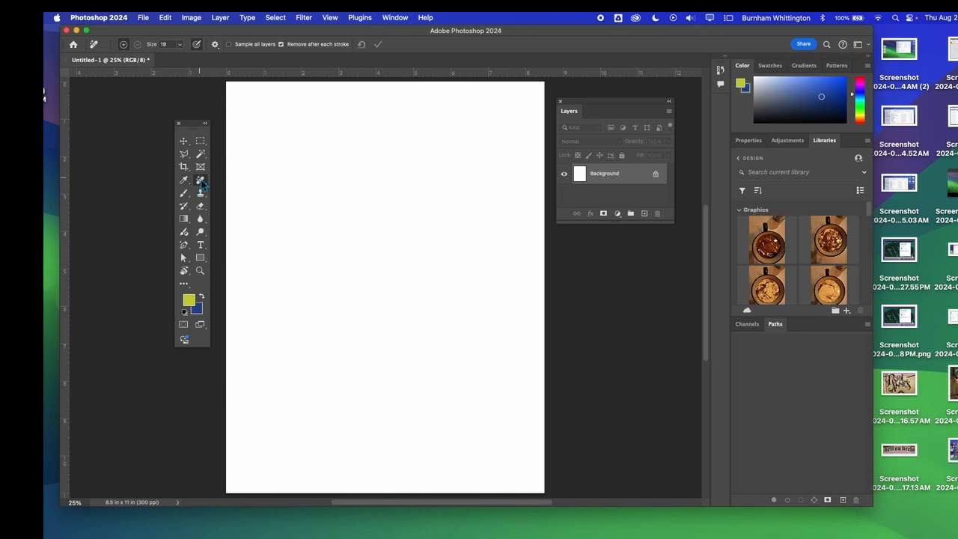
Step: Switch the Tools panel to one column and back to two, and reposition the Tools and Layers panels closer to the page
left_click(206, 124)
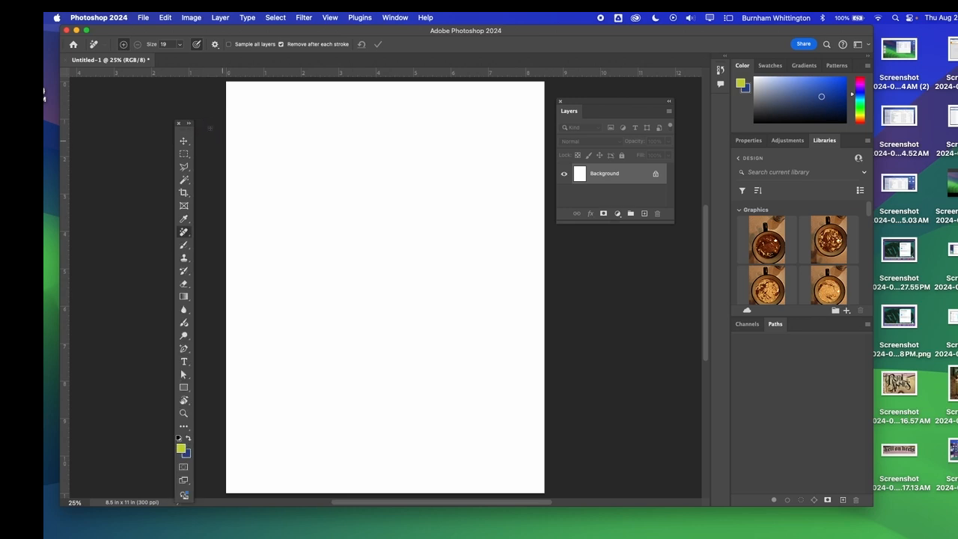
left_click(190, 123)
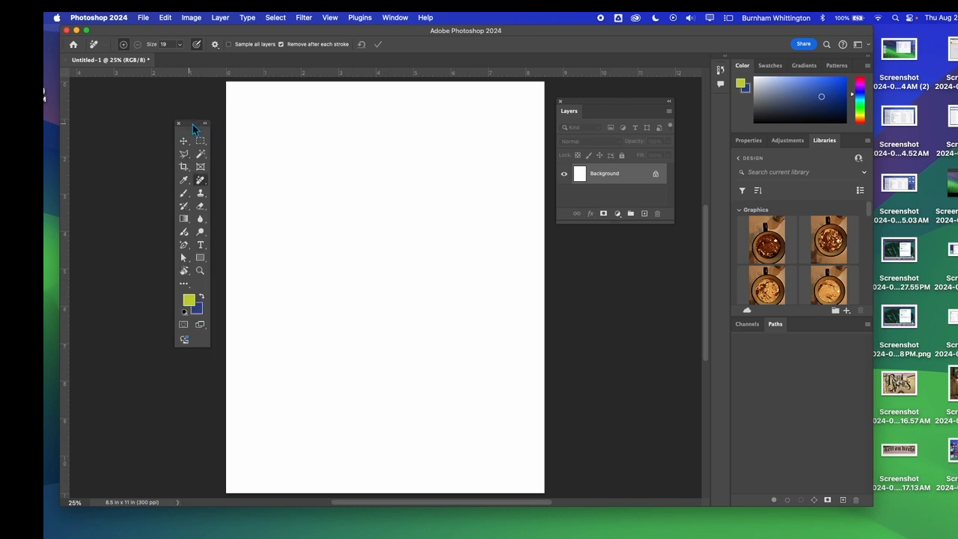
left_click_drag(193, 125, 203, 98)
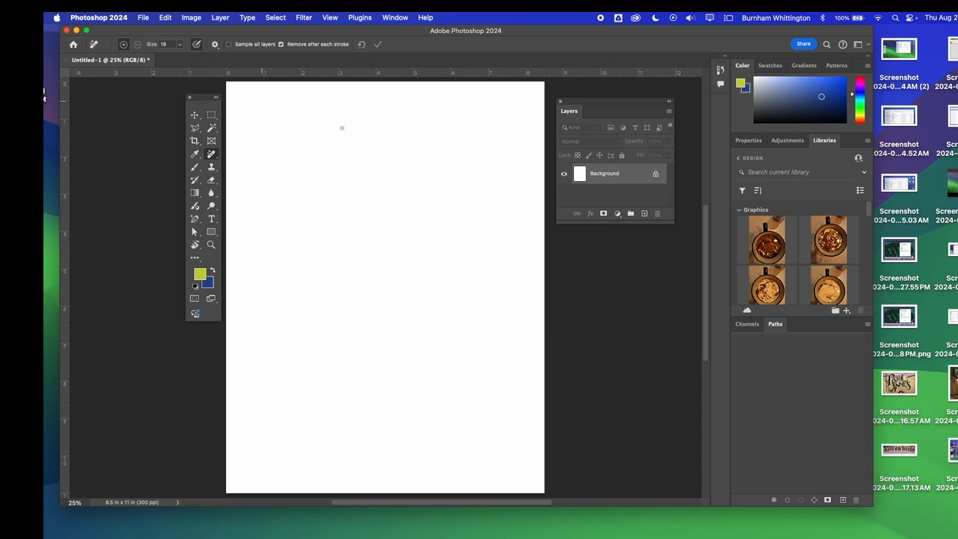
left_click_drag(596, 103, 576, 110)
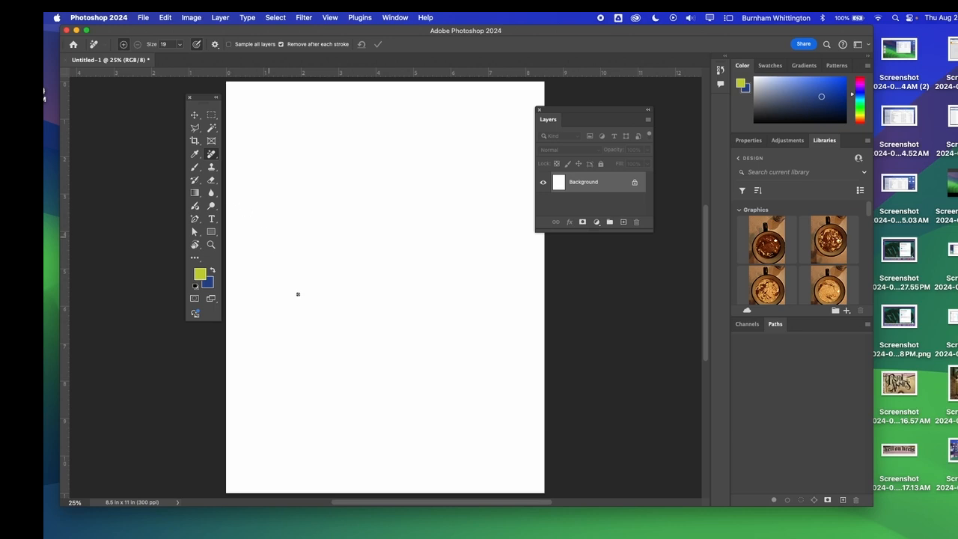
Step: Add the horizontal text "typing" near the upper-left corner of the page and commit it
left_click(212, 219)
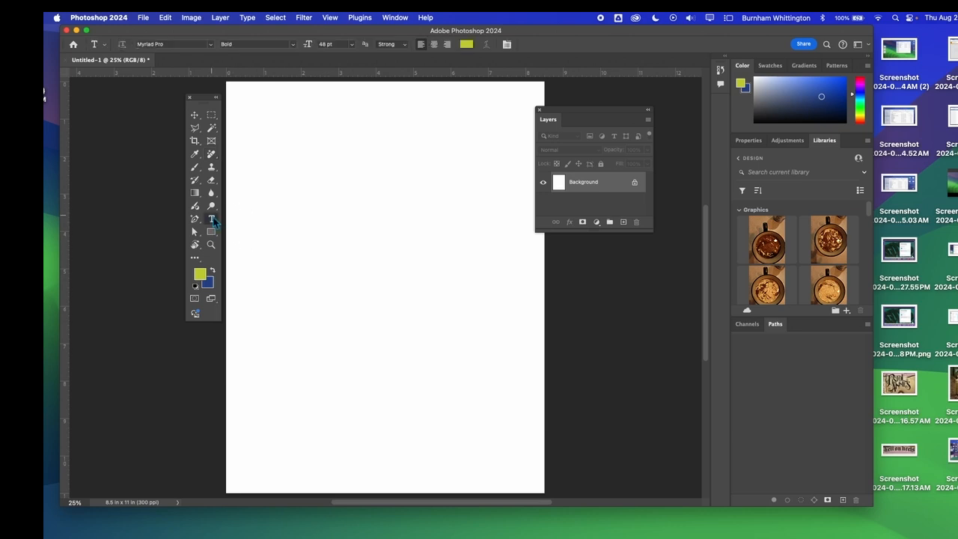
left_click(256, 131)
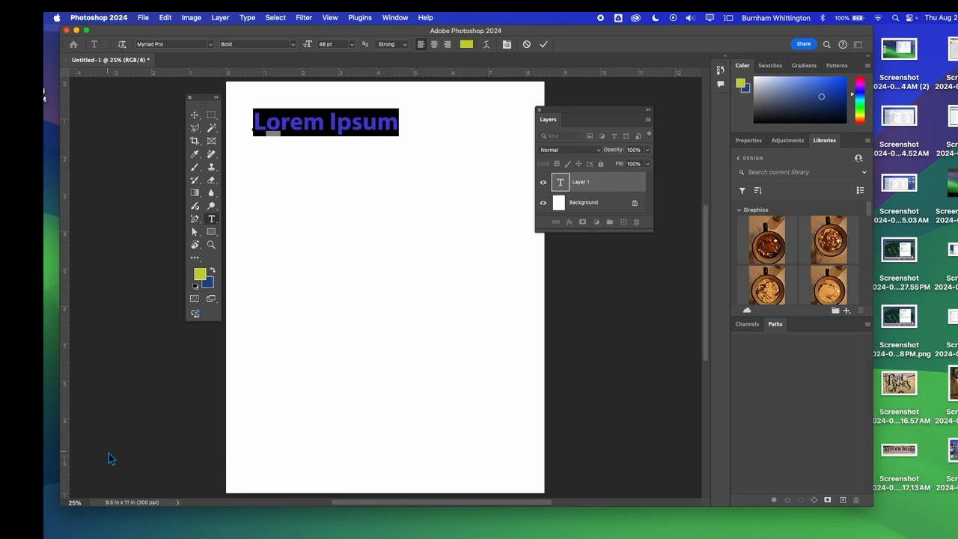
type("typing")
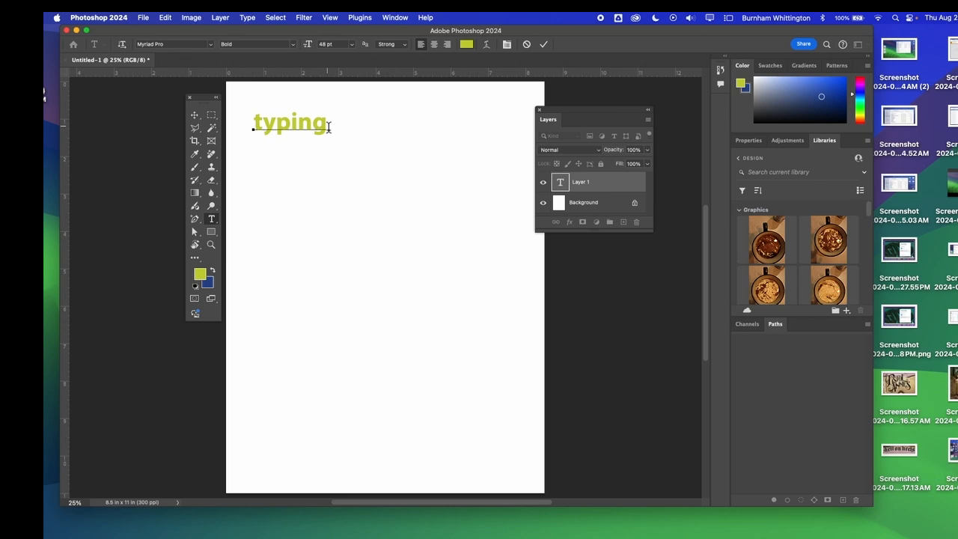
left_click(309, 273)
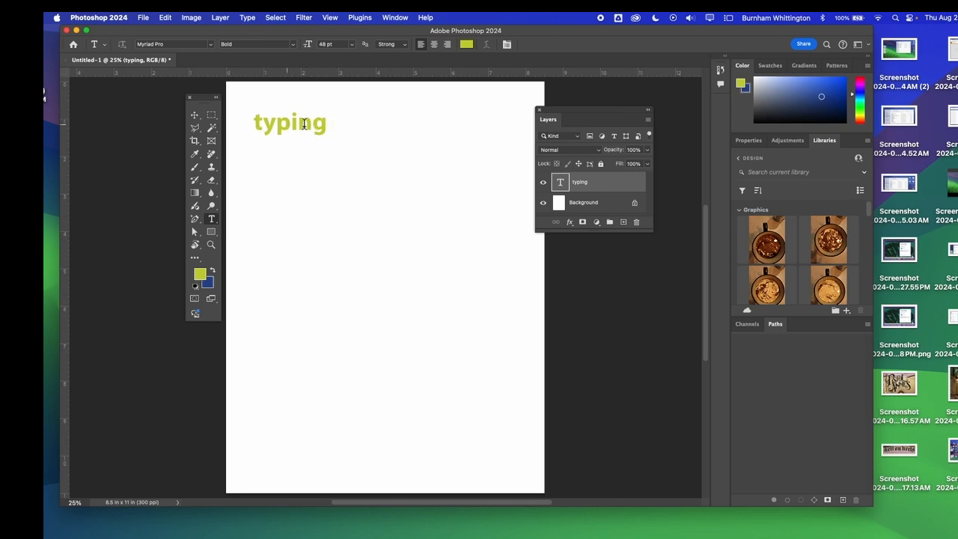
Step: Set the font size of the whole word "typing" to 72.5 pt
left_click_drag(326, 126, 246, 118)
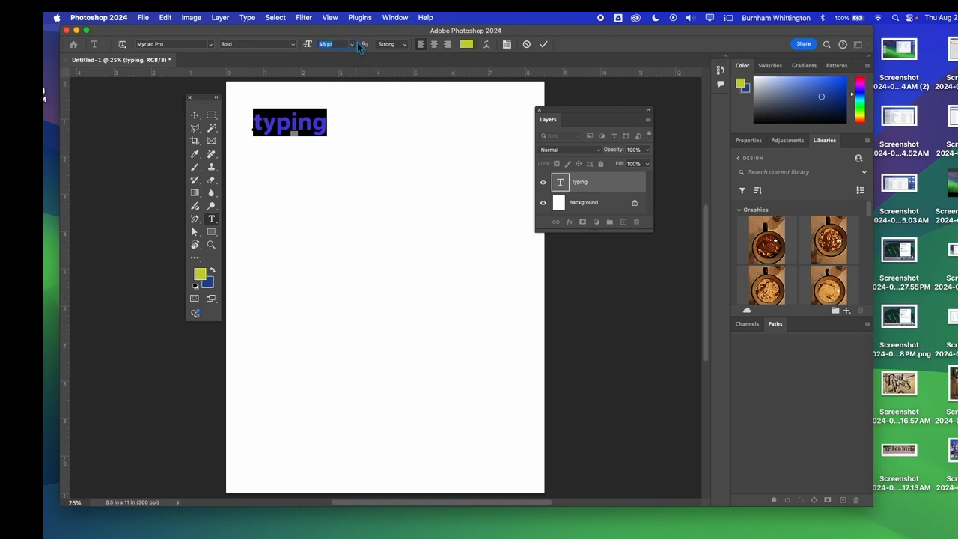
type("72")
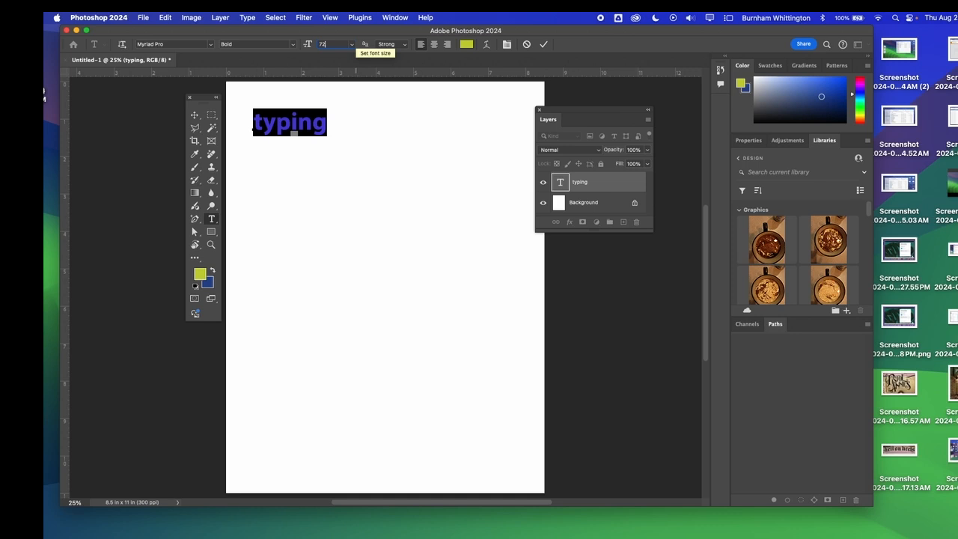
type(".5")
key("Return")
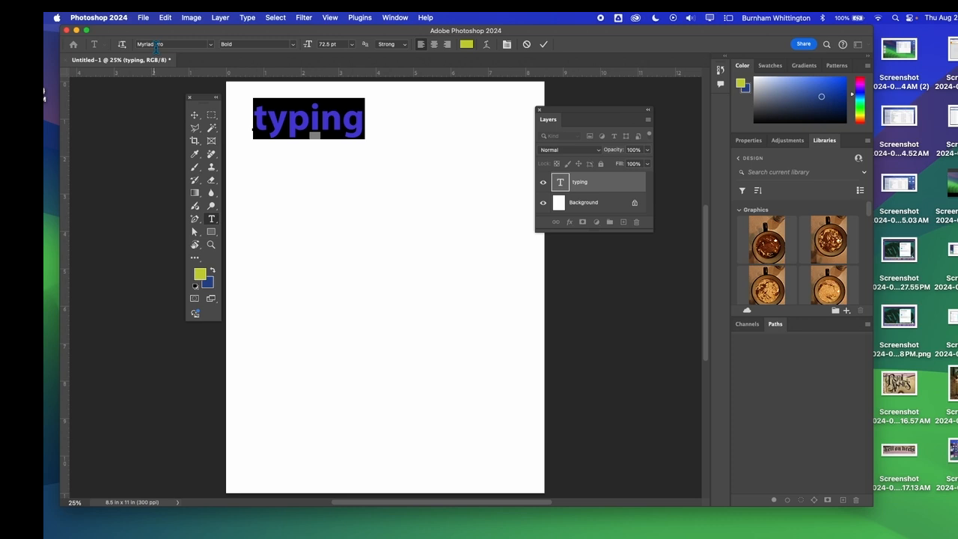
Step: Look through the font families and styles offered for the selected text without changing them
left_click(212, 44)
left_click(220, 41)
left_click(296, 47)
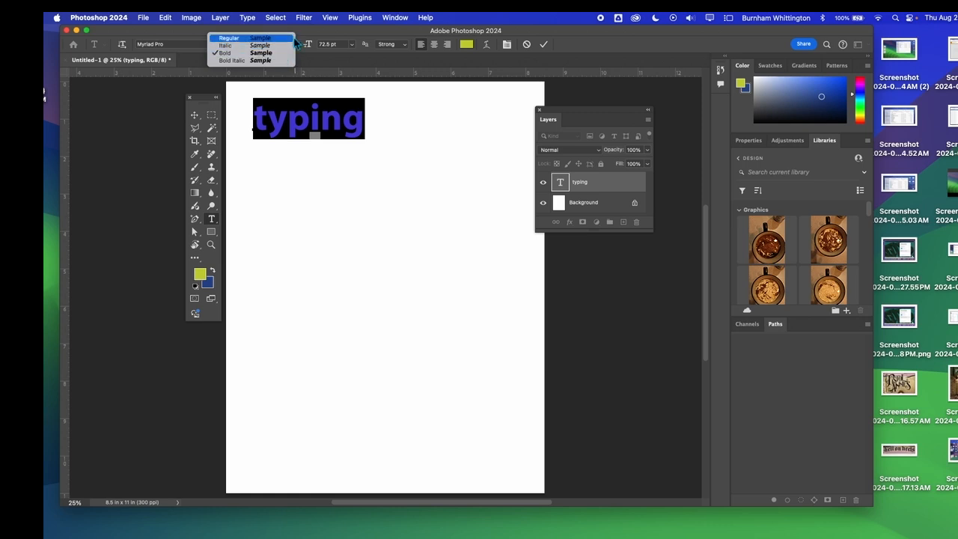
left_click(308, 36)
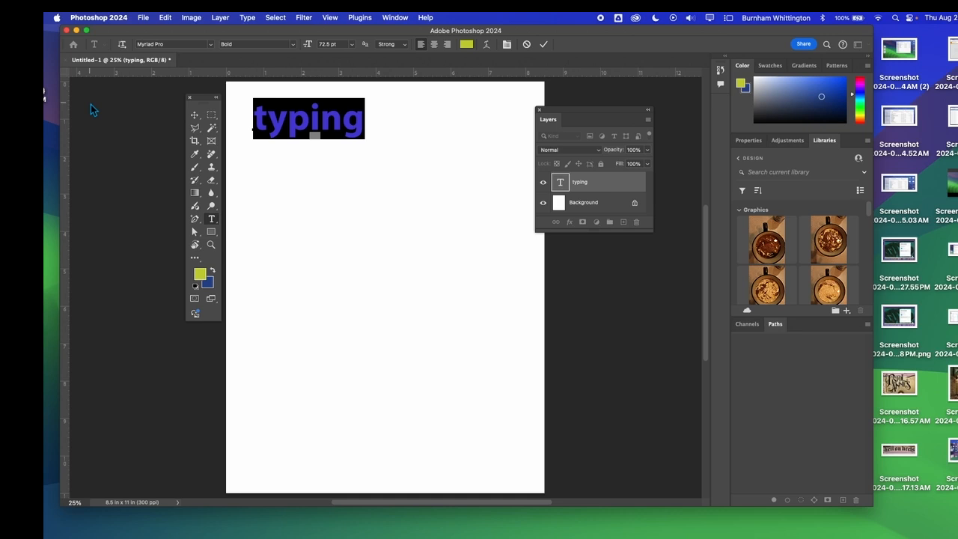
Step: Move the "typing" text down to the middle of the page with the Move tool
left_click(195, 116)
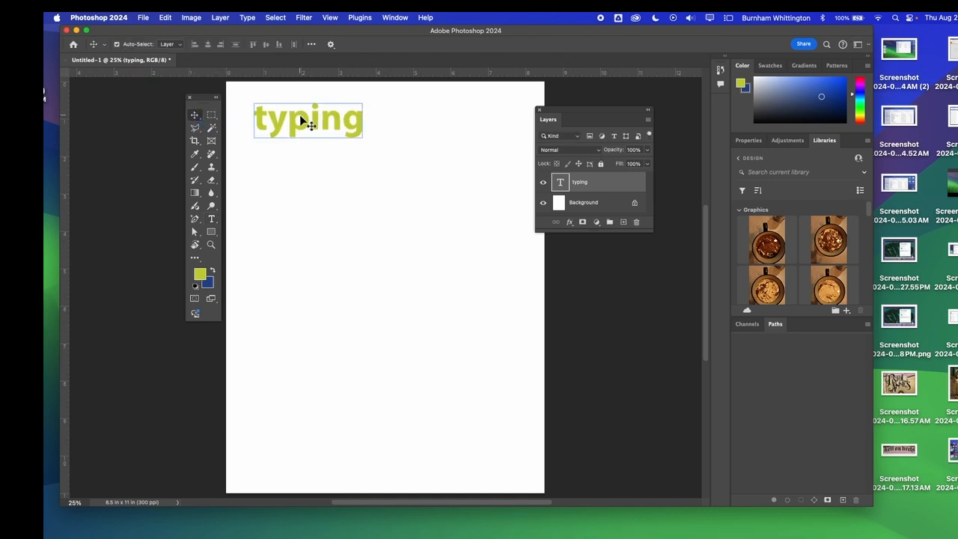
left_click_drag(299, 117, 357, 280)
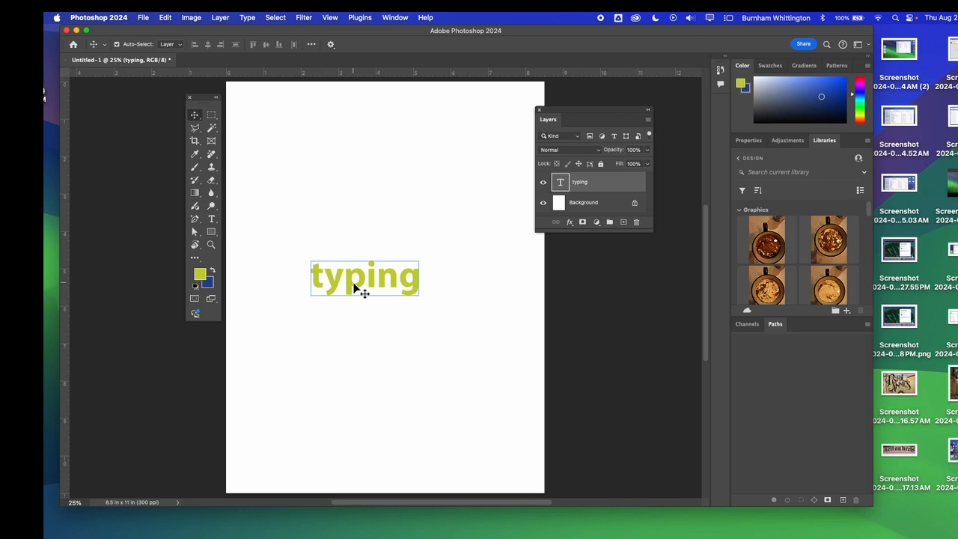
Step: Enter a test "v" and a backslash at the end of the word "typing" and delete both characters
left_click(214, 221)
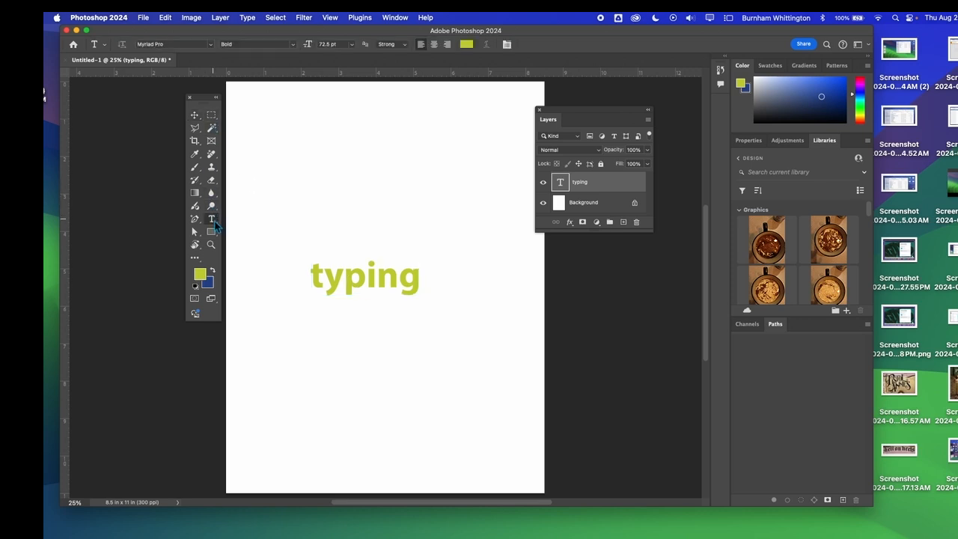
left_click(419, 279)
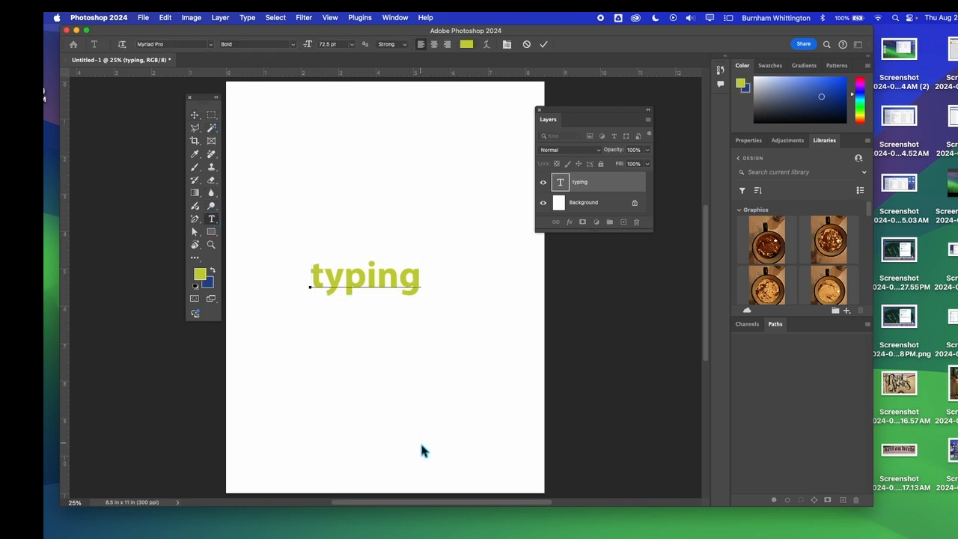
type("v")
key("BackSpace")
type("\\")
key("BackSpace")
Step: Alternate between the Move and Type tools, ending with Move, and shift the text slightly upward
left_click(194, 114)
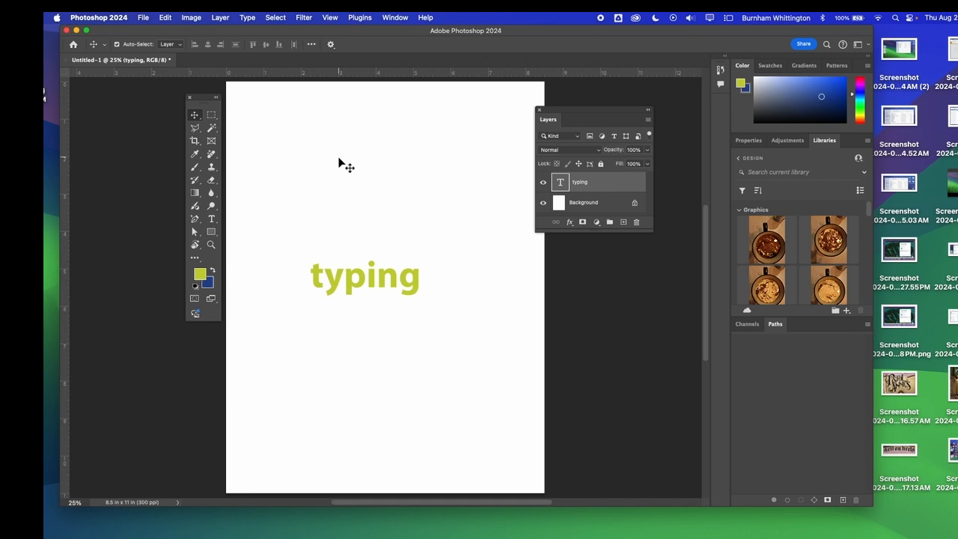
key("t")
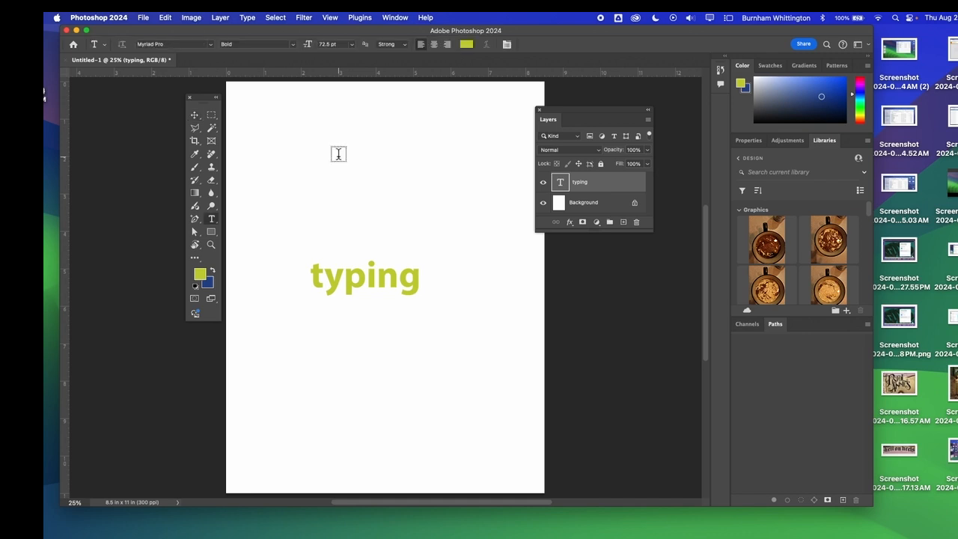
key("v")
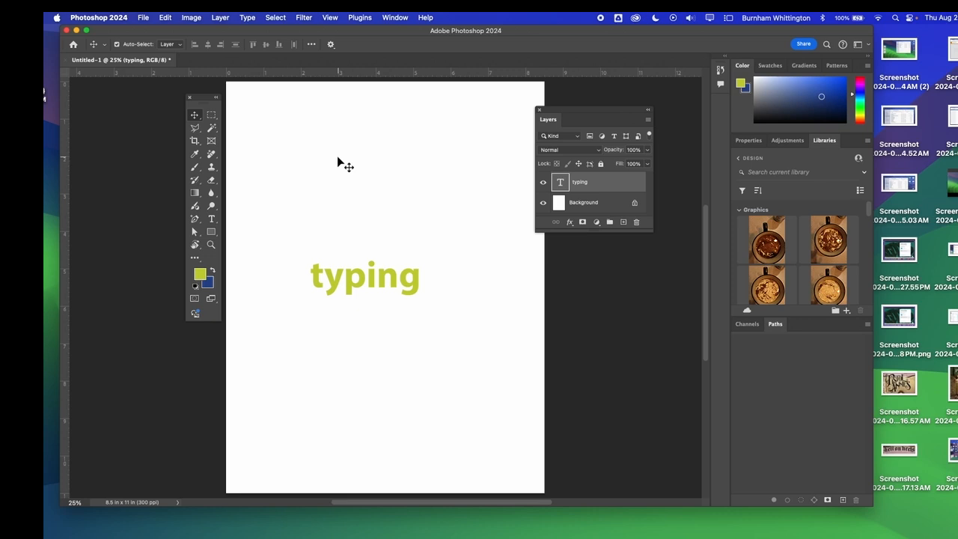
left_click_drag(352, 283, 349, 271)
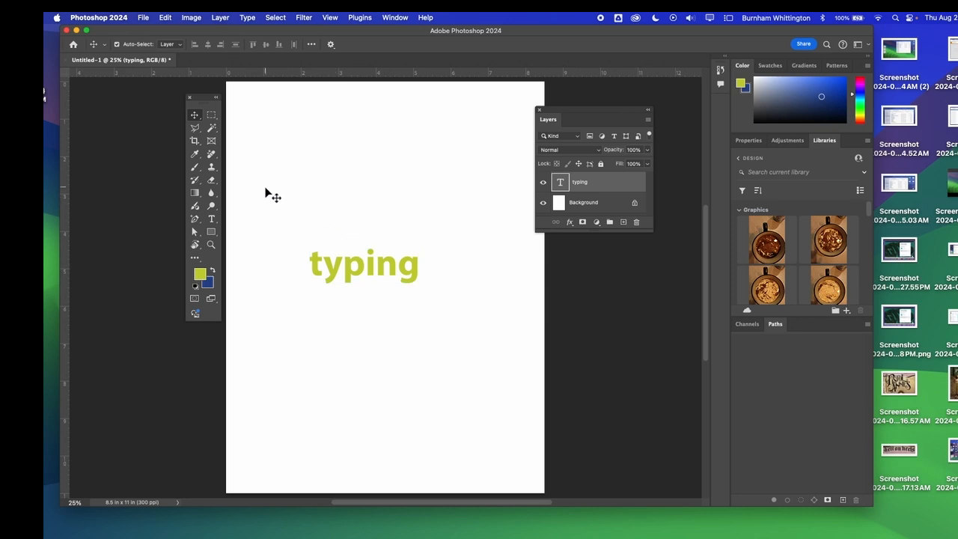
Step: Start a Free Transform on the "typing" text and enlarge it proportionally to about 103%
key("super")
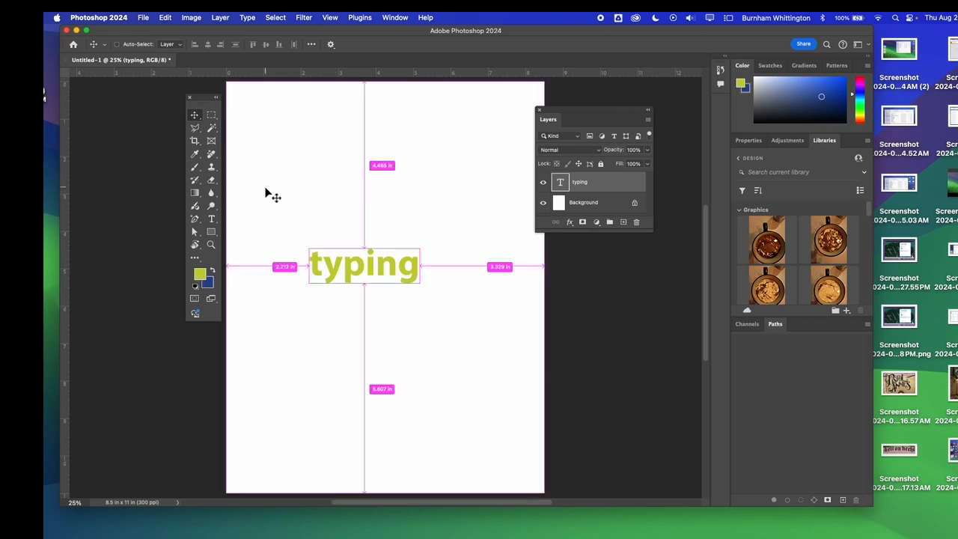
key("super+t")
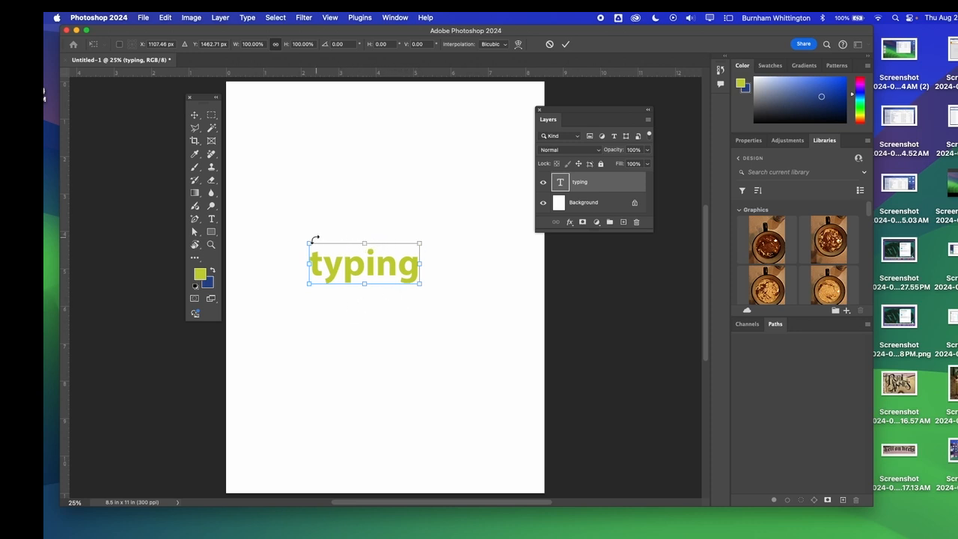
left_click_drag(309, 243, 314, 224)
Step: Try rotating the "typing" text about 68 degrees, undo the rotation, and enlarge the text proportionally to about 136%
left_click_drag(436, 237, 434, 337)
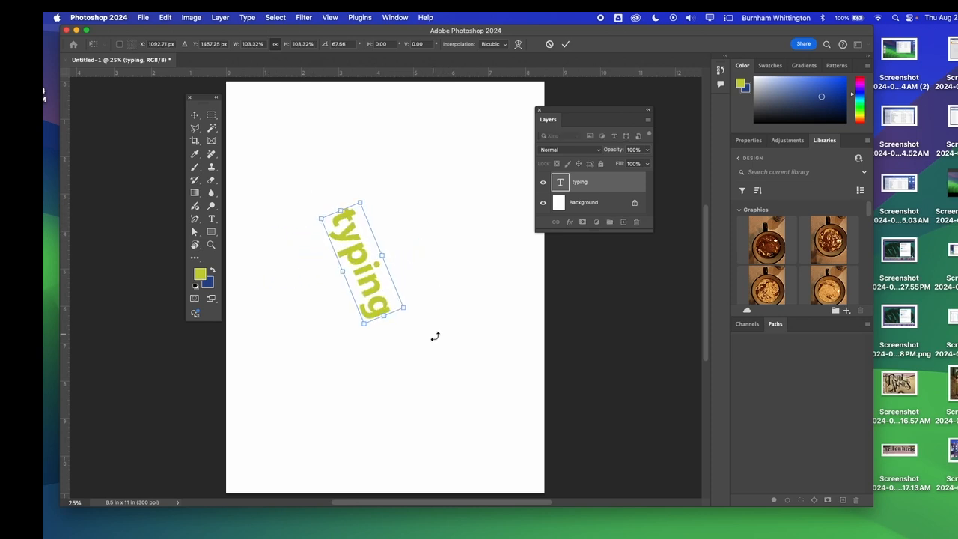
key("super+z")
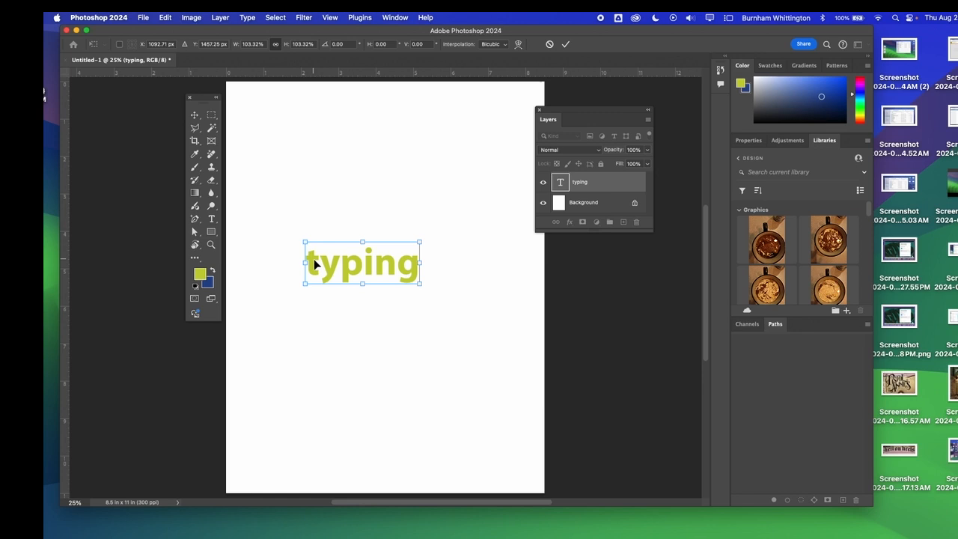
left_click_drag(307, 267, 283, 273)
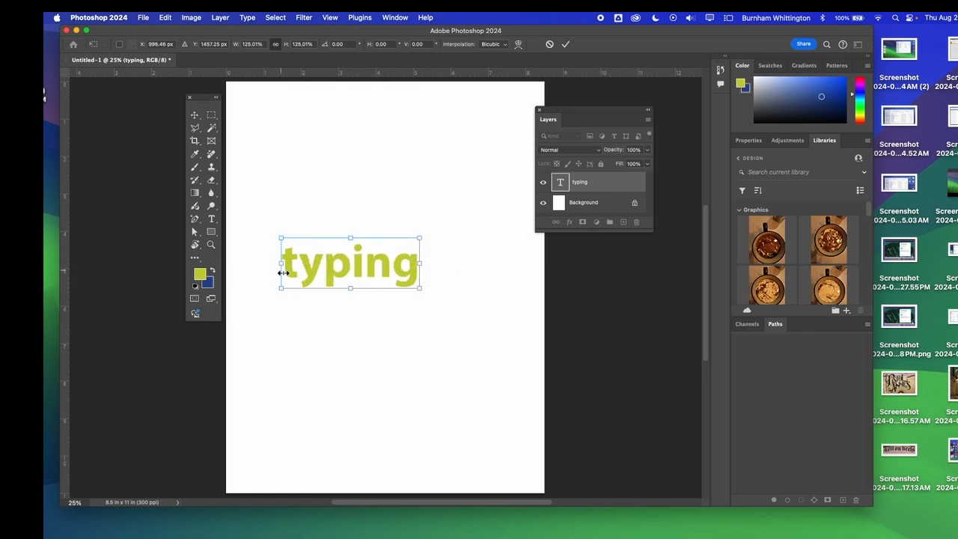
left_click_drag(282, 289, 280, 318)
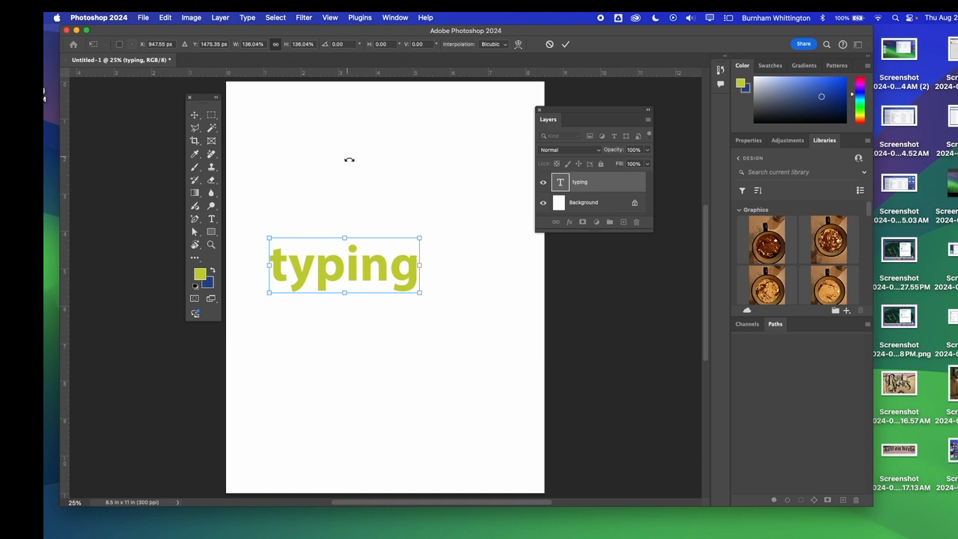
Step: Enlarge the "typing" text proportionally to about 140% and shift it slightly up and to the right
mouse_move(431, 225)
left_mouse_down()
mouse_move(442, 258)
mouse_move(439, 223)
left_mouse_up()
mouse_move(348, 238)
left_mouse_down()
mouse_move(347, 200)
mouse_move(345, 236)
left_mouse_up()
left_click_drag(333, 279, 346, 267)
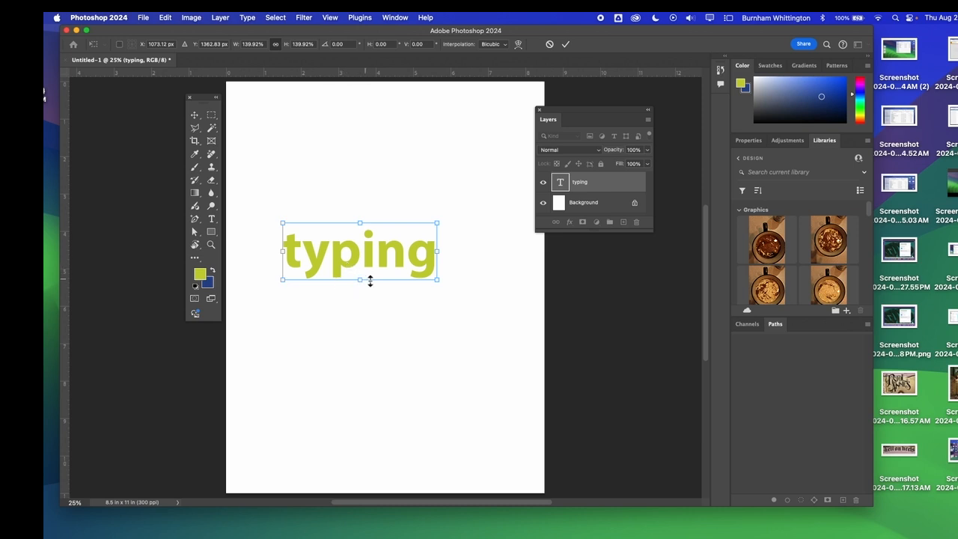
Step: Try enlarging the "typing" text from its lower edge, undo that scaling, and commit the transform with the Move tool active
left_click_drag(360, 281, 359, 421)
key("super+z")
left_click(194, 115)
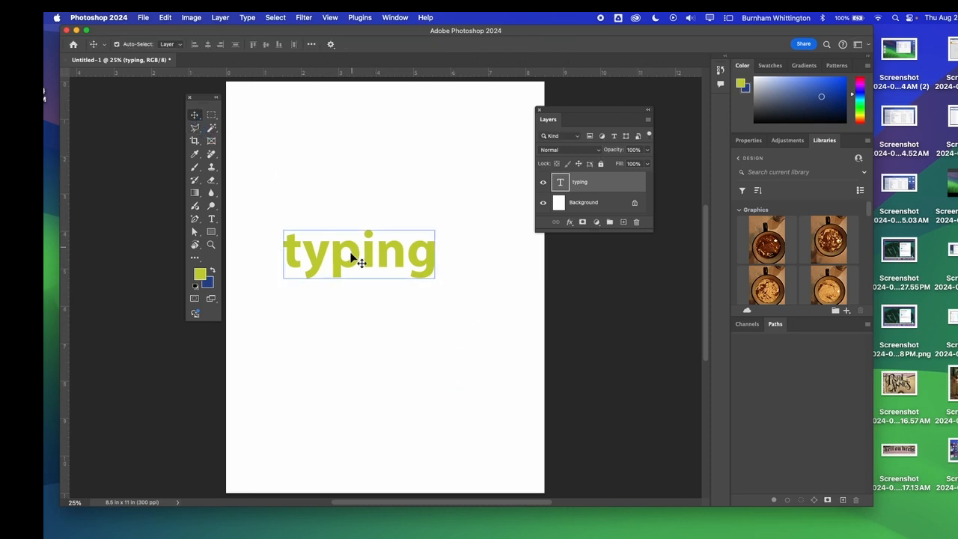
Step: Move the "typing" text to the upper part of the page and make the Layers panel taller
left_click_drag(352, 259, 340, 170)
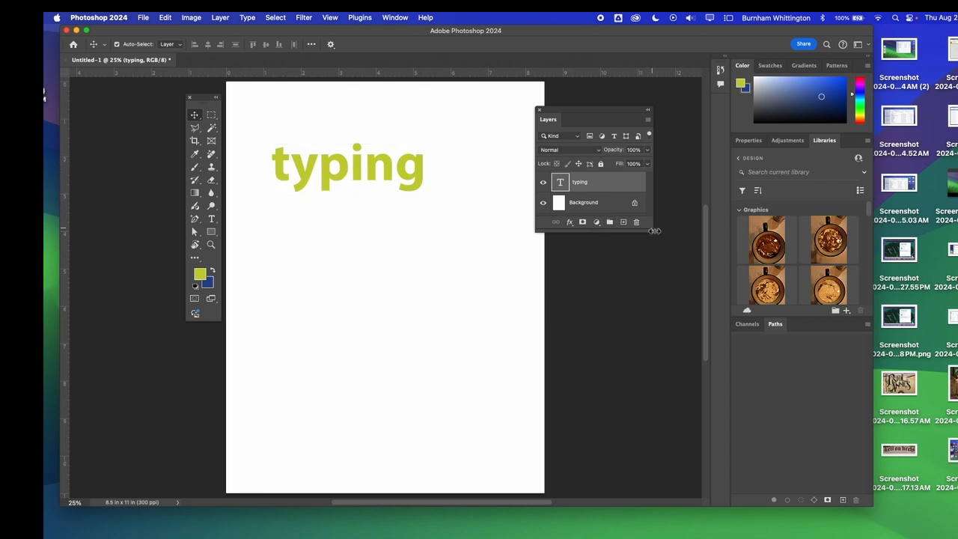
left_click_drag(651, 233, 659, 336)
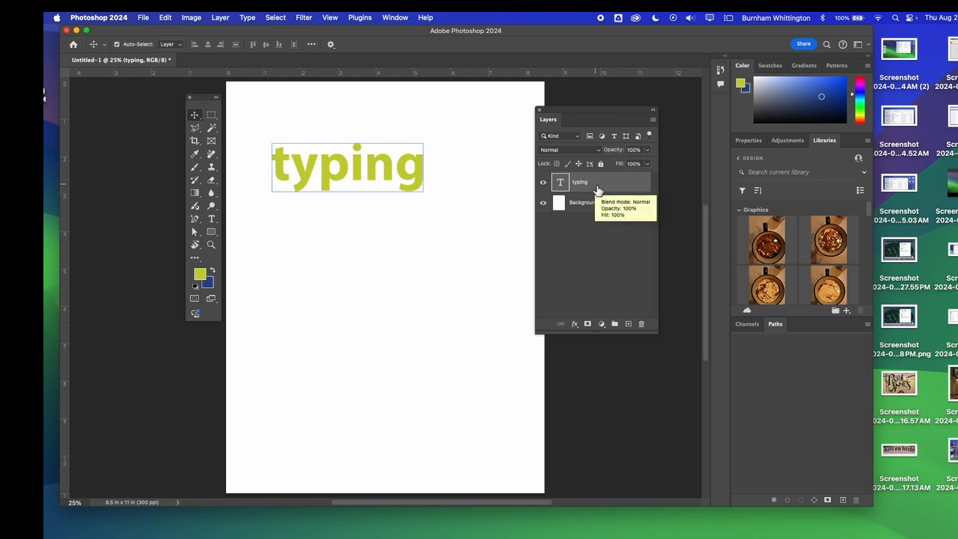
Step: Add a new text layer reading "LOUD" below the "typing" text with the Type tool
left_click(212, 220)
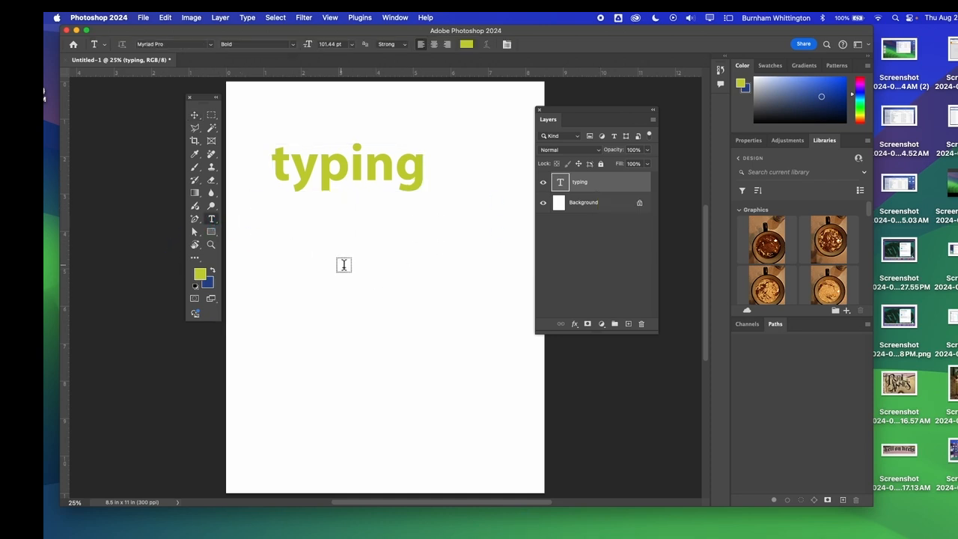
left_click(317, 240)
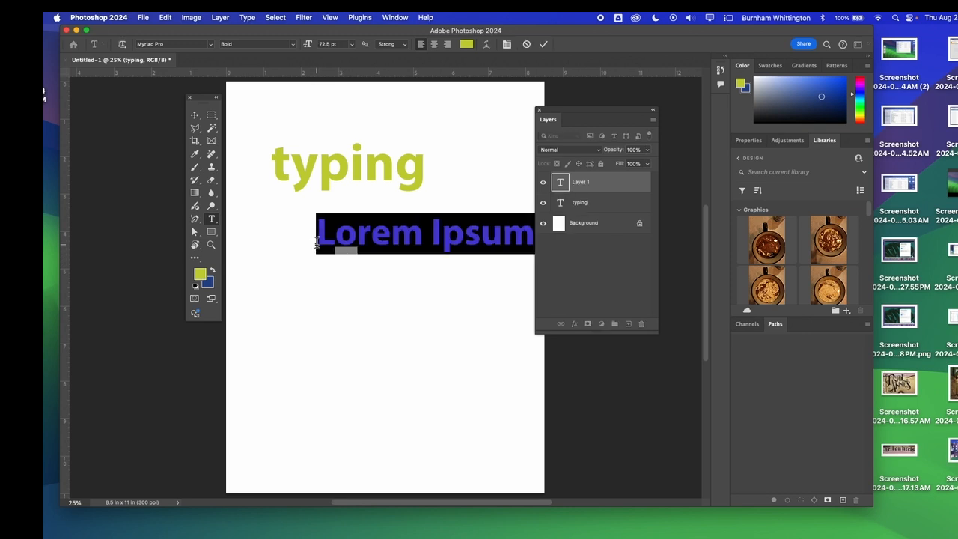
type("Ou")
key("BackSpace")
key("BackSpace")
type("LOUD")
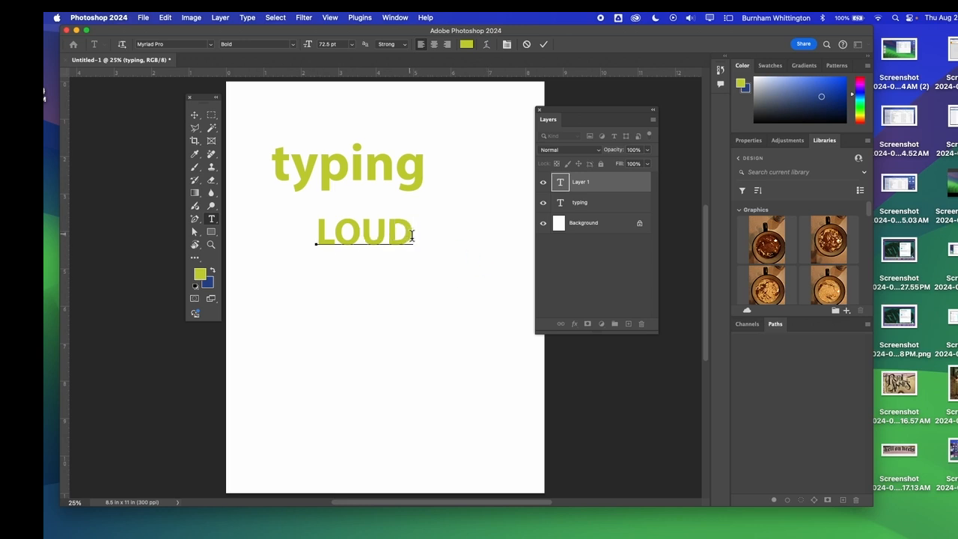
Step: Recolour the "LOUD" text dark blue by swapping the foreground and background colours, and commit the text
left_click_drag(412, 234, 305, 233)
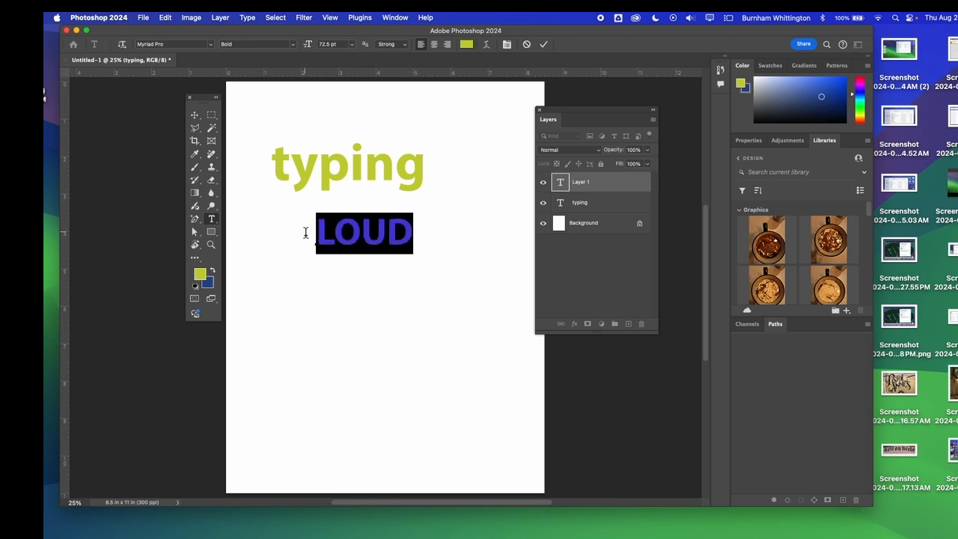
left_click(212, 271)
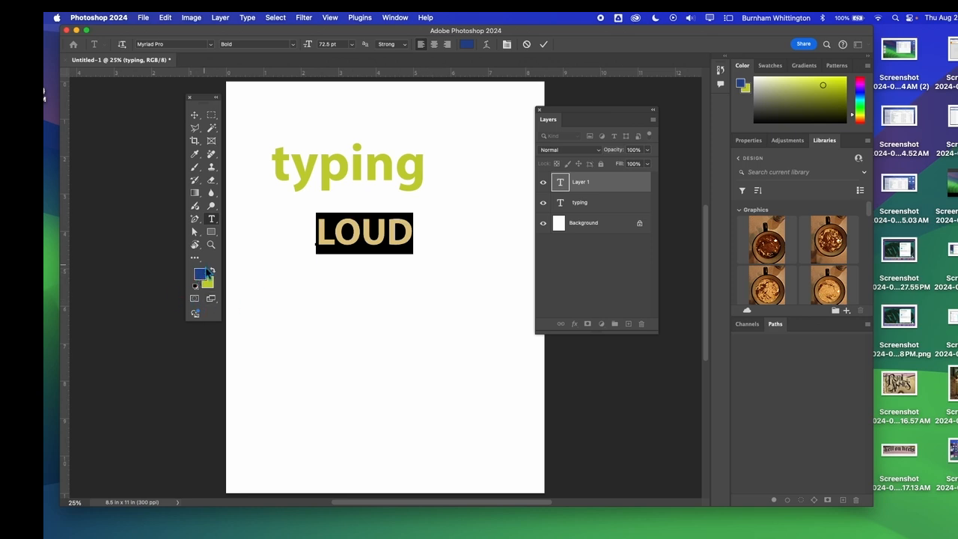
left_click(202, 275)
left_click(565, 154)
left_click(413, 238)
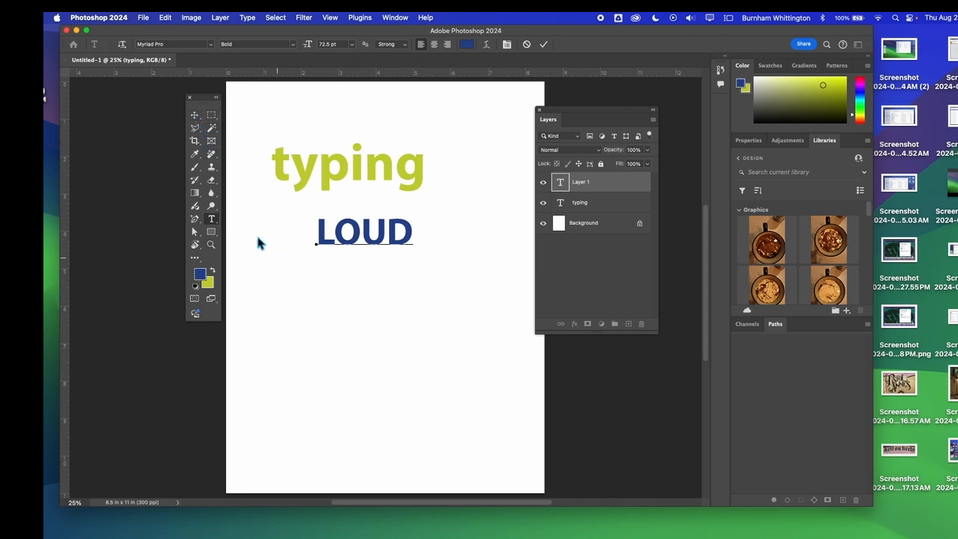
left_click(361, 308)
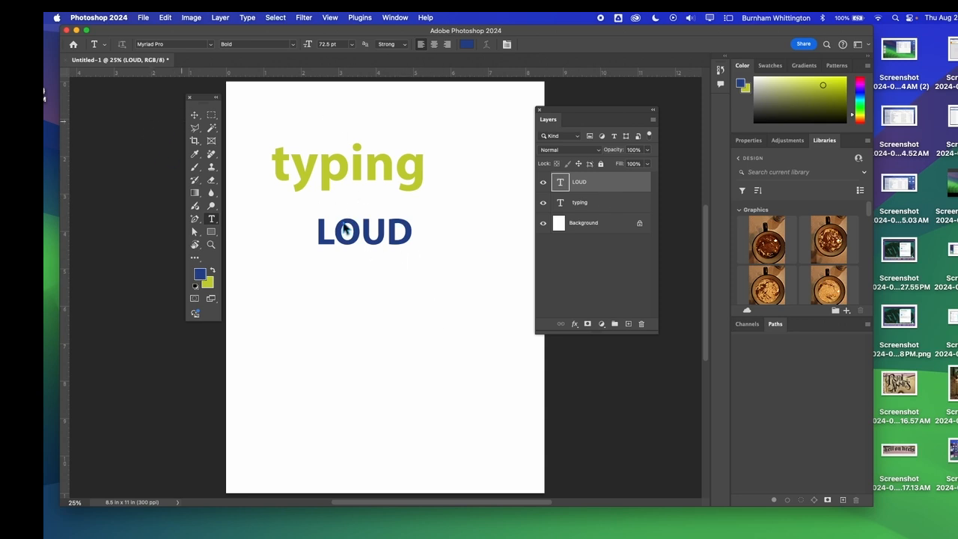
Step: Move the tools panel off the text and place "LOUD" over the lower part of "typing" with the Move tool
scroll(338, 185, "right", 5)
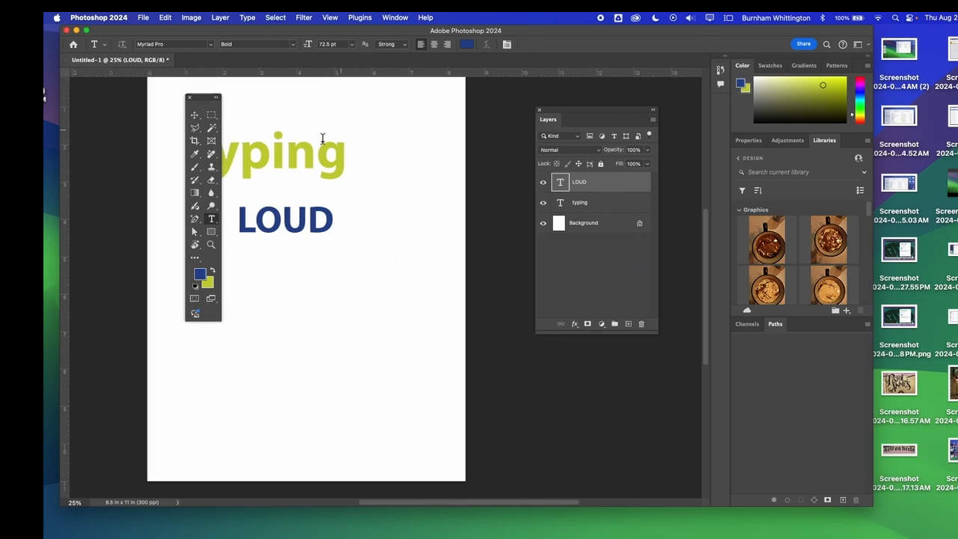
left_click(194, 116)
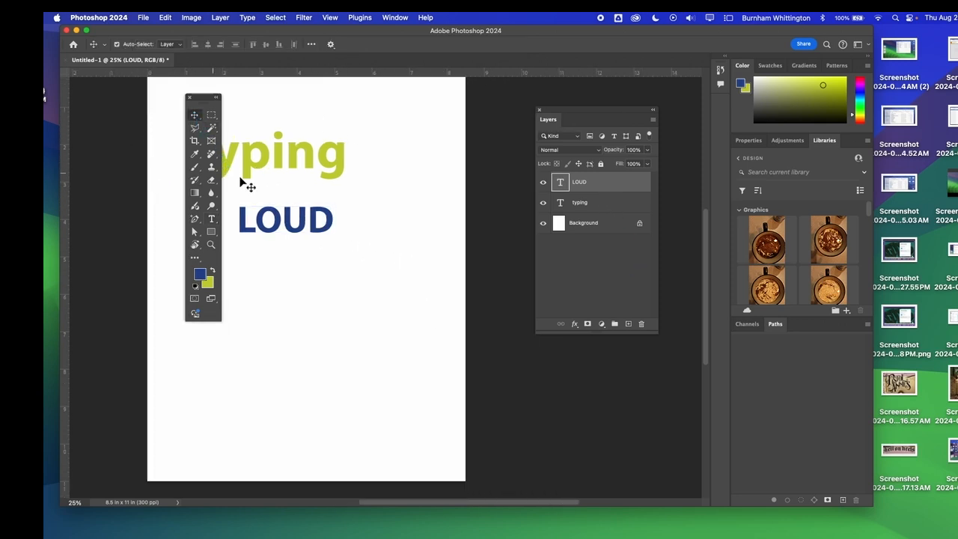
left_click_drag(202, 101, 411, 128)
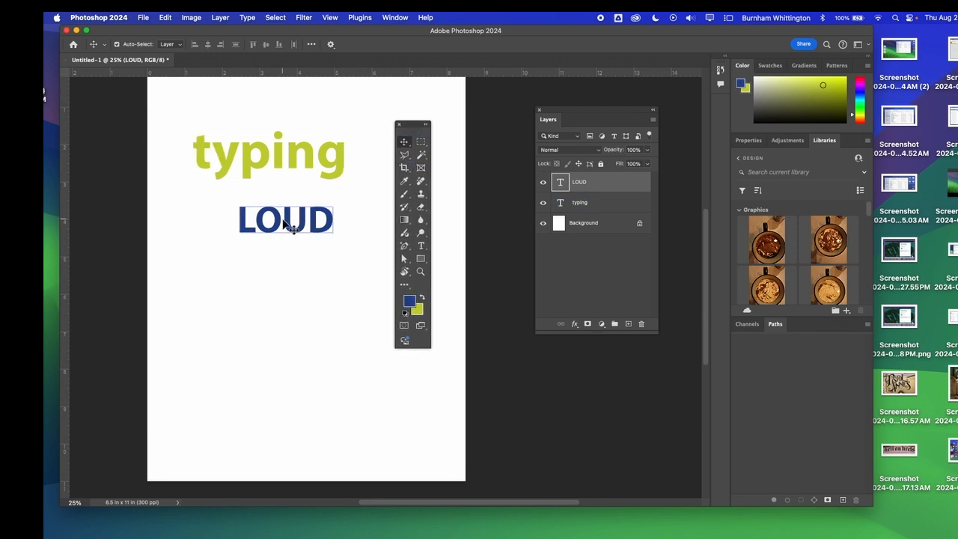
left_click_drag(286, 226, 287, 174)
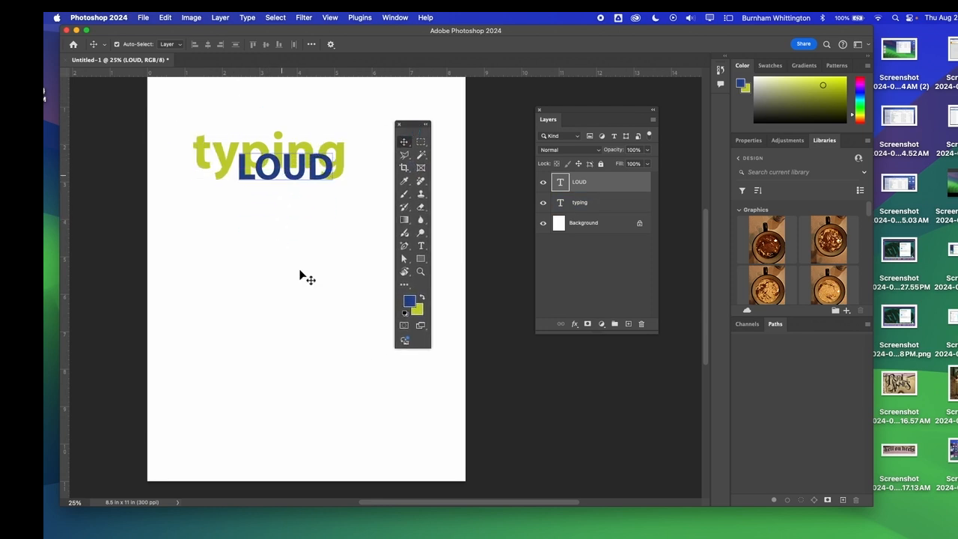
Step: Move the LOUD layer below the typing layer and return it to the top of the layer stack
left_click(612, 202)
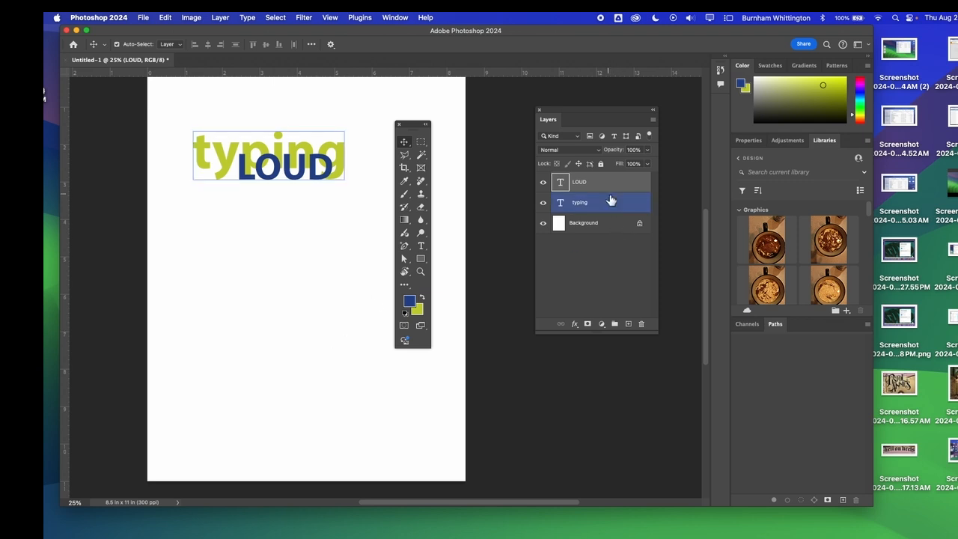
left_click(619, 182)
left_click_drag(621, 181, 627, 215)
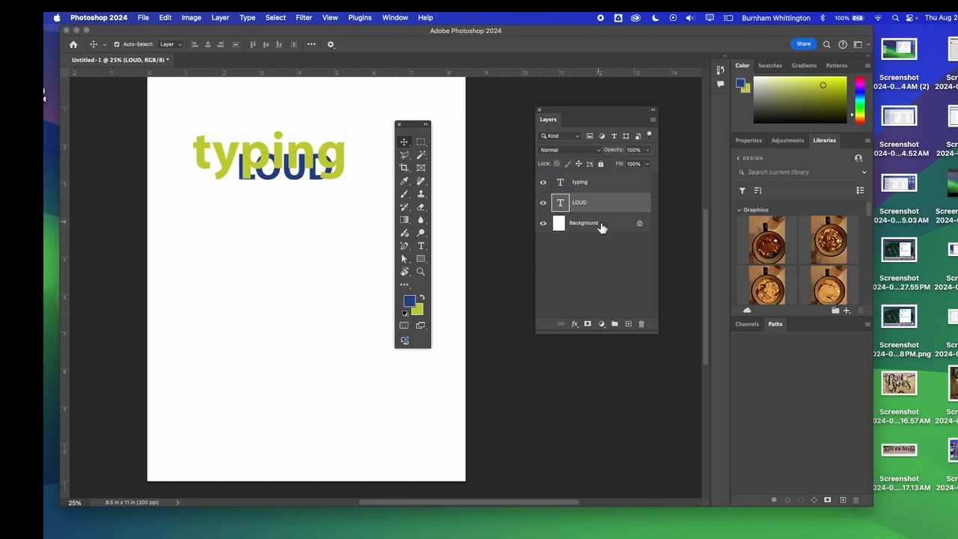
left_click_drag(604, 204, 602, 182)
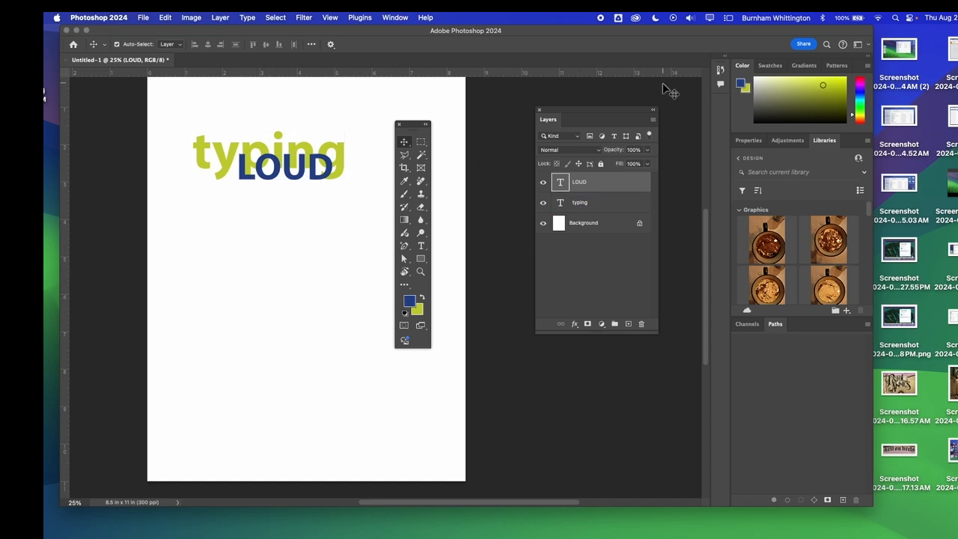
Step: Show the Character panel, deselect the layers, and look at the Paragraph settings before returning to the Character settings
left_click(397, 18)
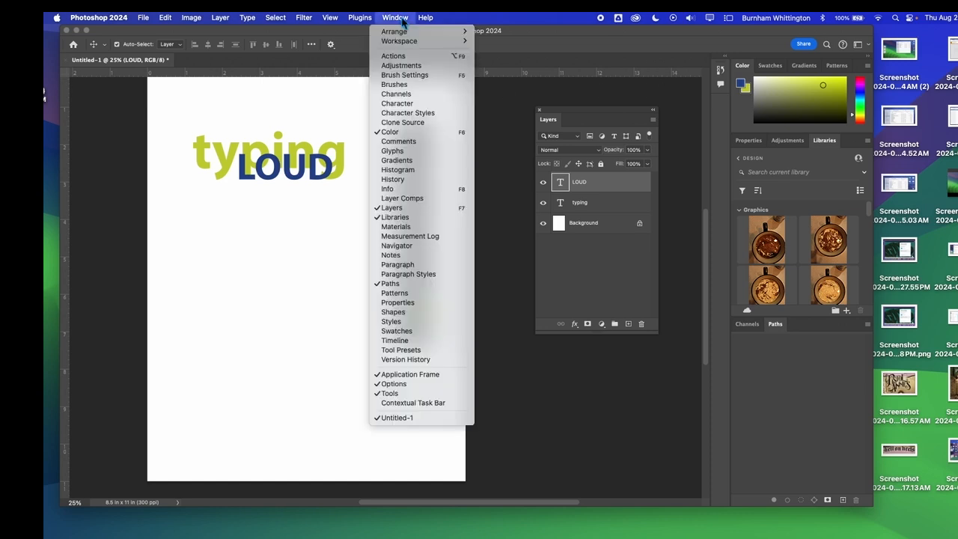
left_click(396, 104)
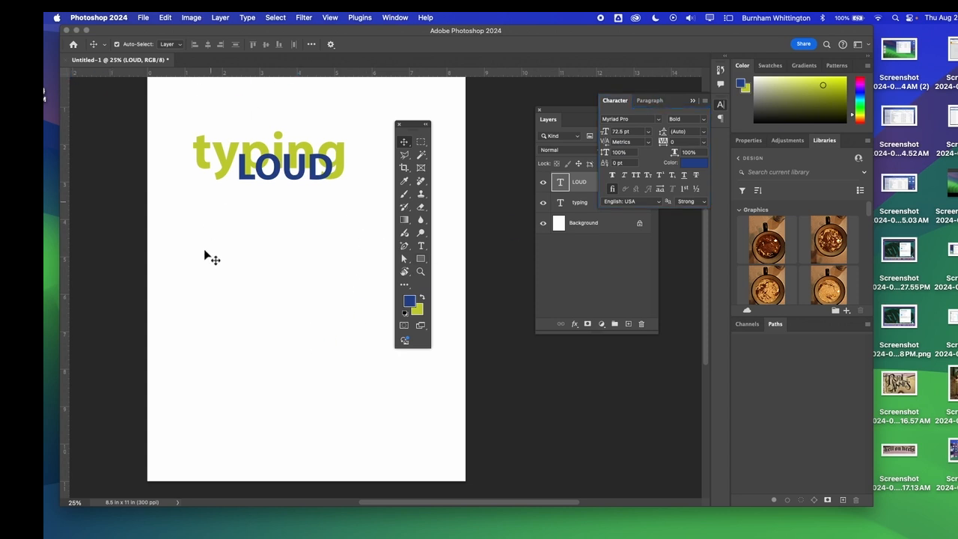
left_click(363, 277)
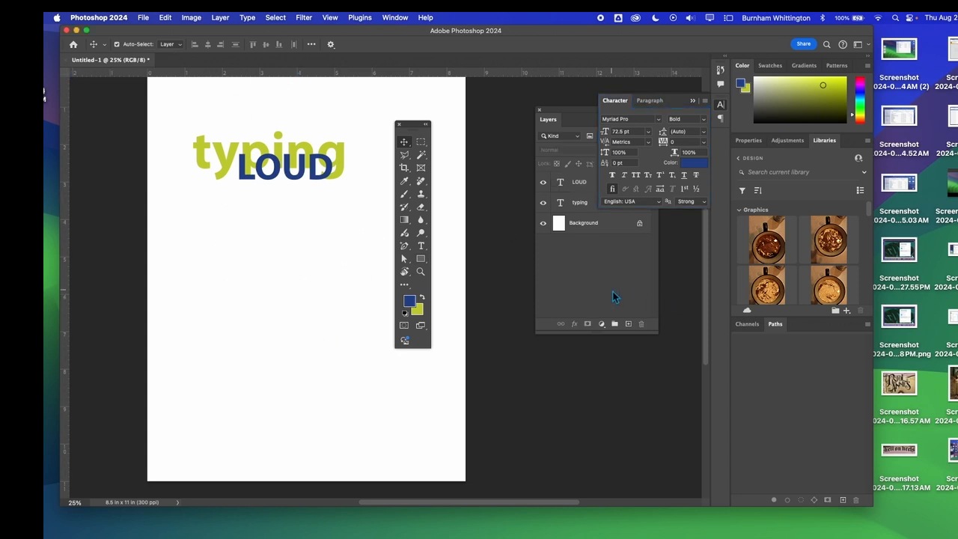
left_click(654, 103)
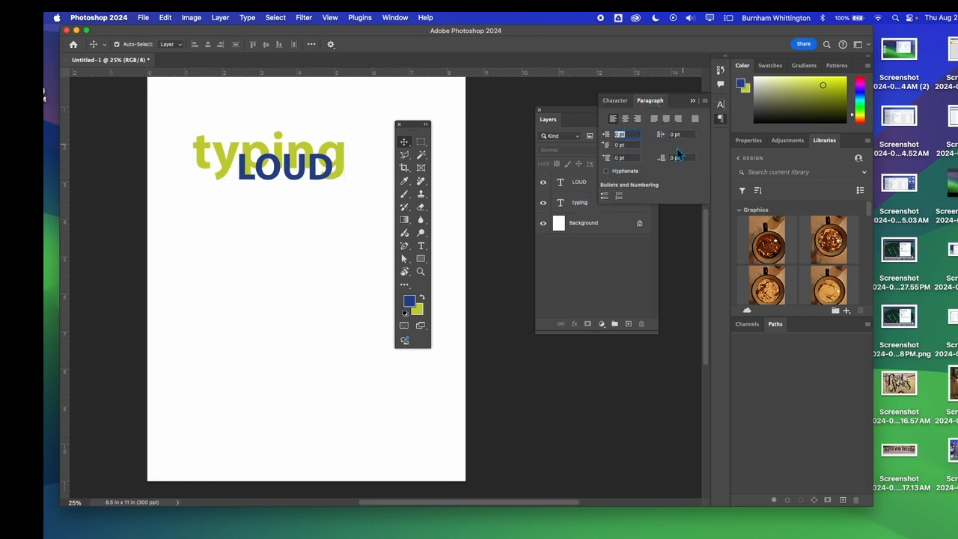
left_click(615, 100)
Step: Move the tools panel to the page's left side and draw a paragraph text box about 3.2 by 6.4 inches below "LOUD"
left_click_drag(430, 133, 187, 193)
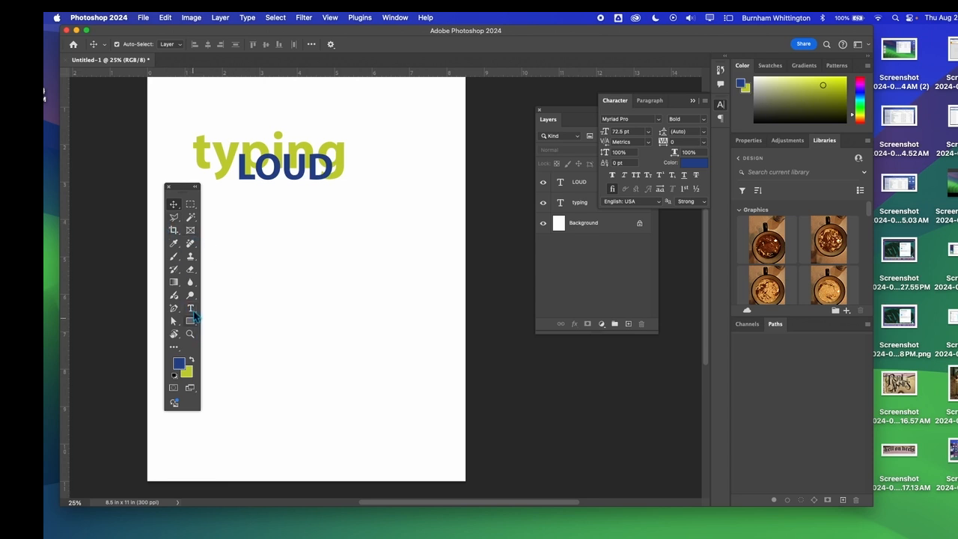
left_click(190, 314)
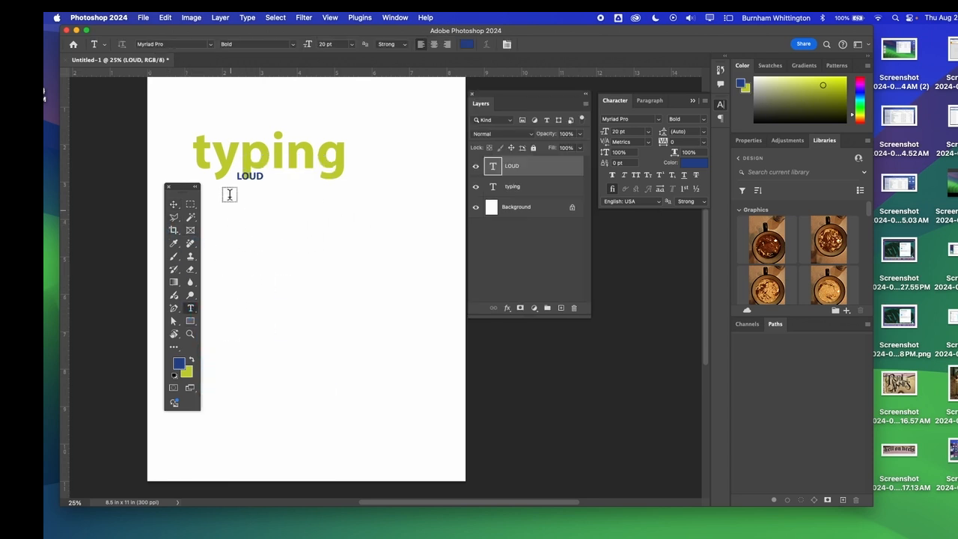
left_click_drag(230, 196, 351, 435)
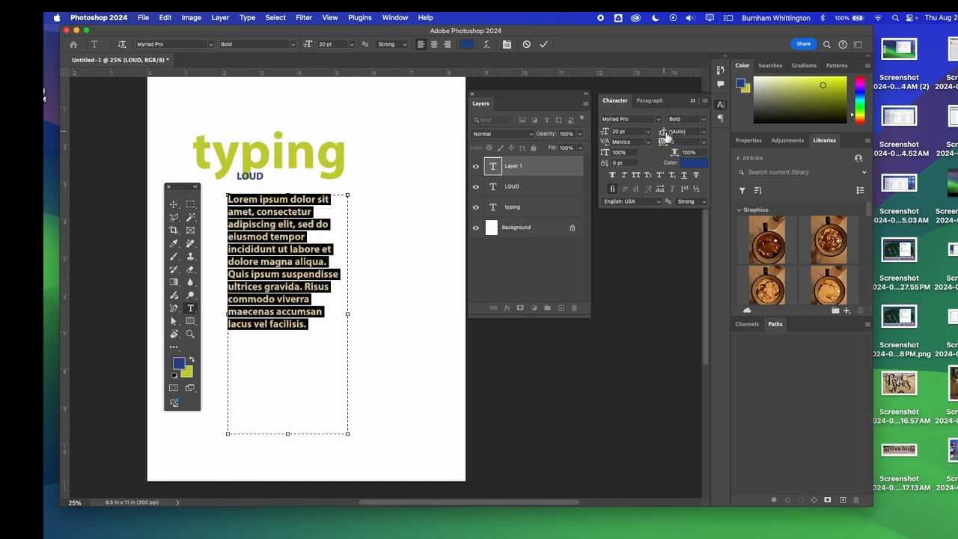
Step: Set the placeholder paragraph's leading to 24 pt, vertical scale to 123% and horizontal scale to 92%
mouse_move(663, 135)
left_mouse_down()
mouse_move(676, 135)
mouse_move(666, 140)
left_mouse_up()
left_click_drag(666, 146, 666, 148)
mouse_move(606, 156)
left_mouse_down()
mouse_move(634, 160)
mouse_move(619, 164)
left_mouse_up()
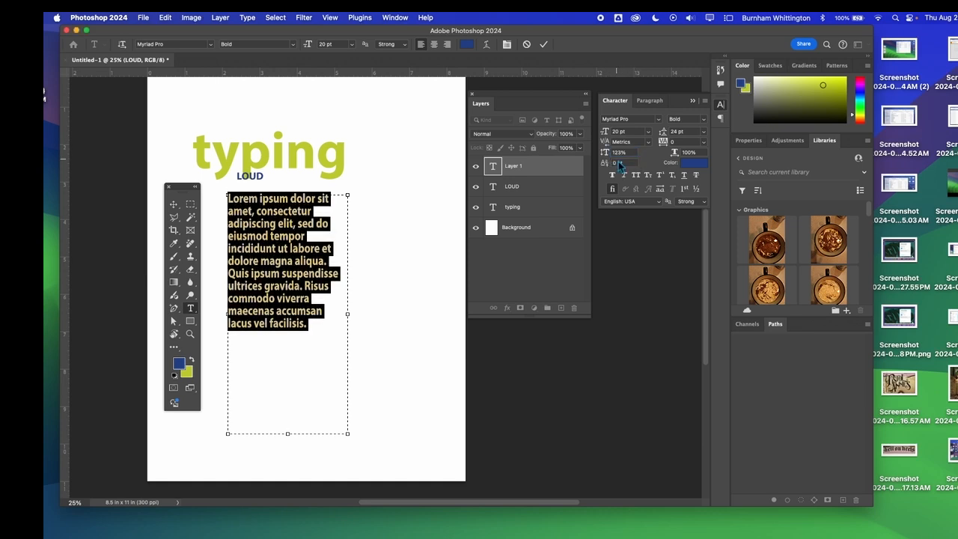
mouse_move(675, 154)
left_mouse_down()
mouse_move(689, 157)
mouse_move(677, 156)
left_mouse_up()
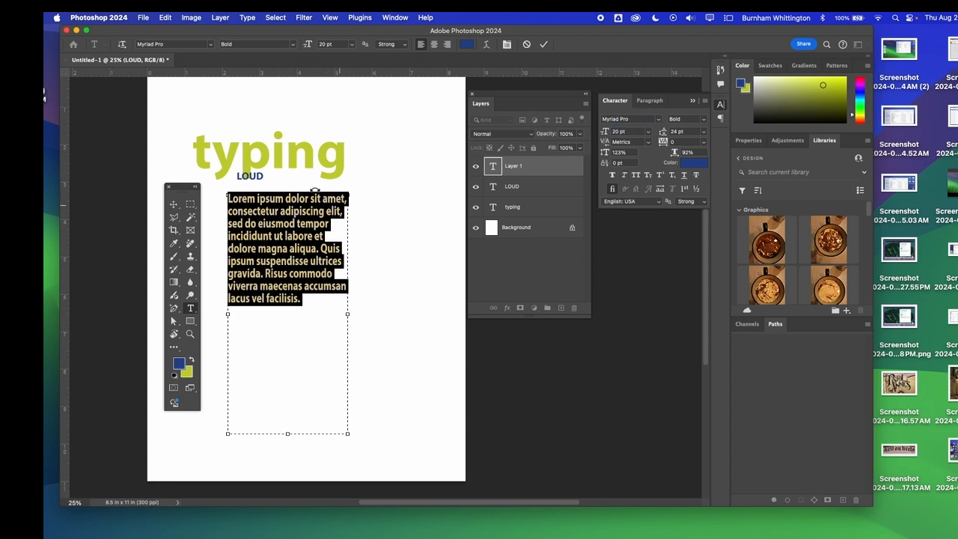
Step: Toggle Faux Bold on and off, try Faux Italic on the placeholder paragraph, and commit the text
left_click(612, 178)
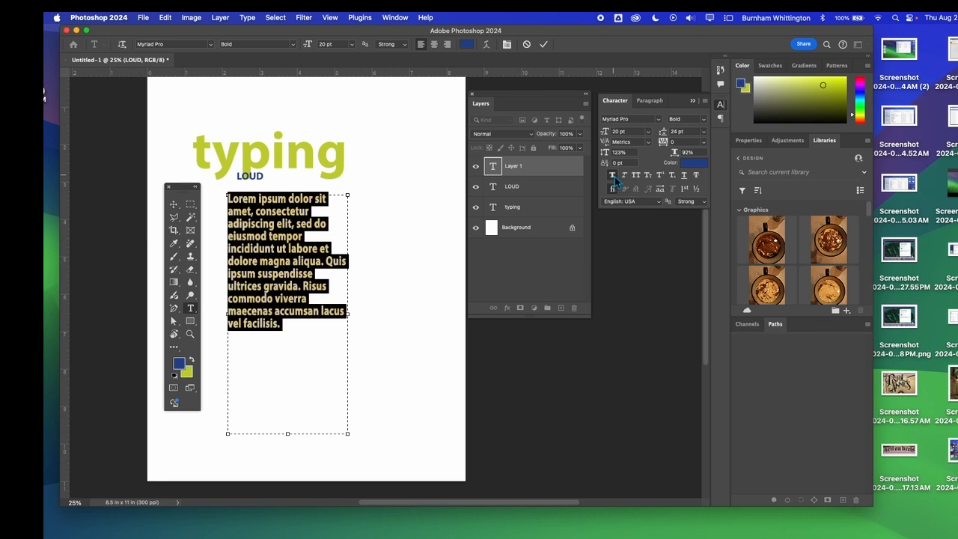
left_click(613, 176)
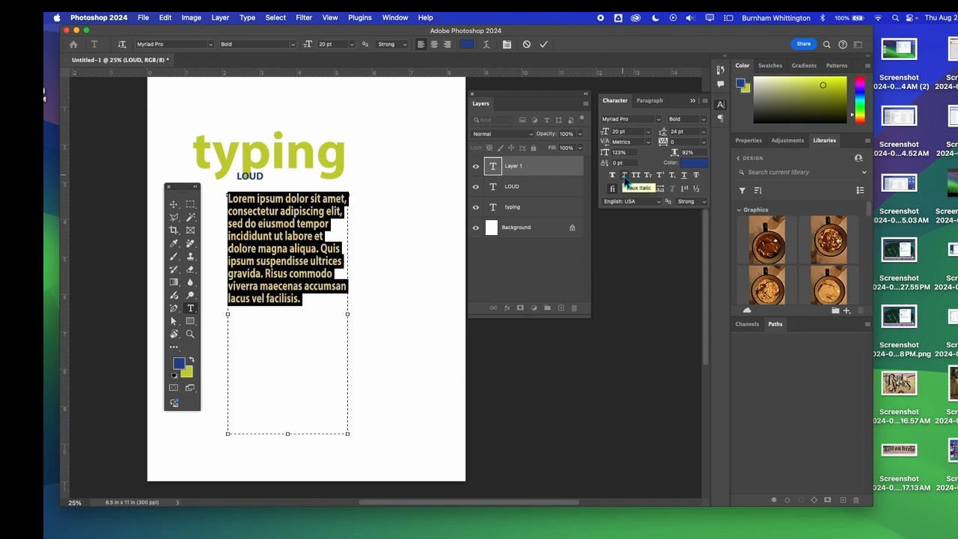
left_click(625, 176)
left_click(397, 208)
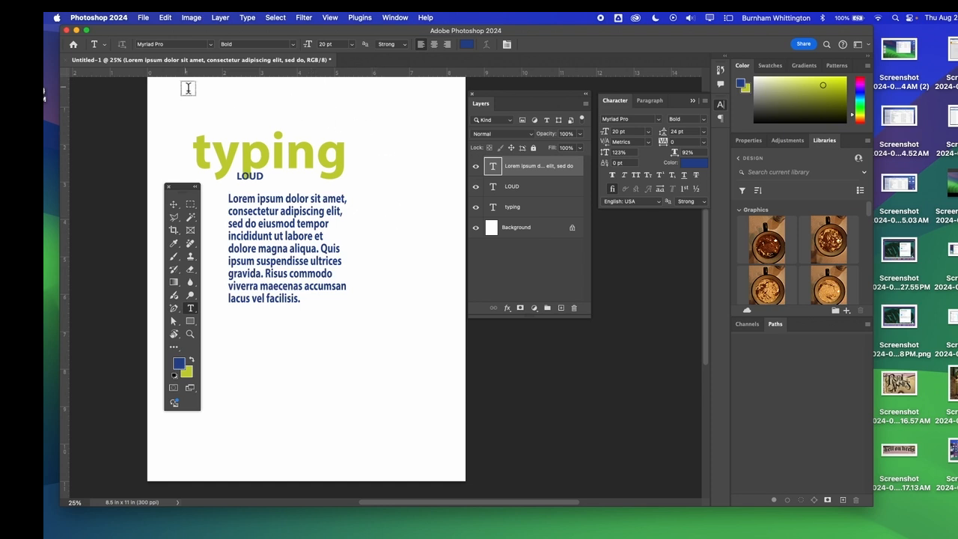
Step: Open the recently used file "Nirvana font.tif"
left_click(143, 18)
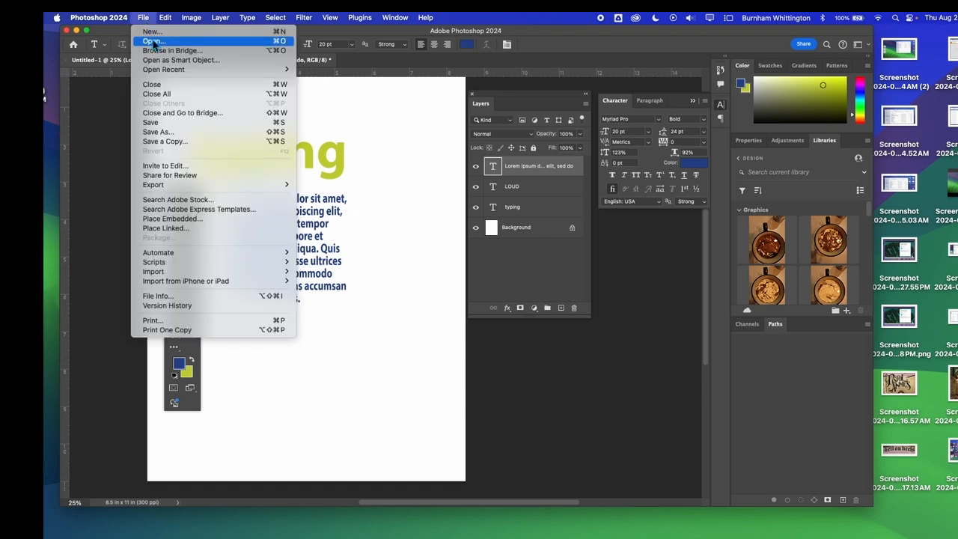
mouse_move(157, 72)
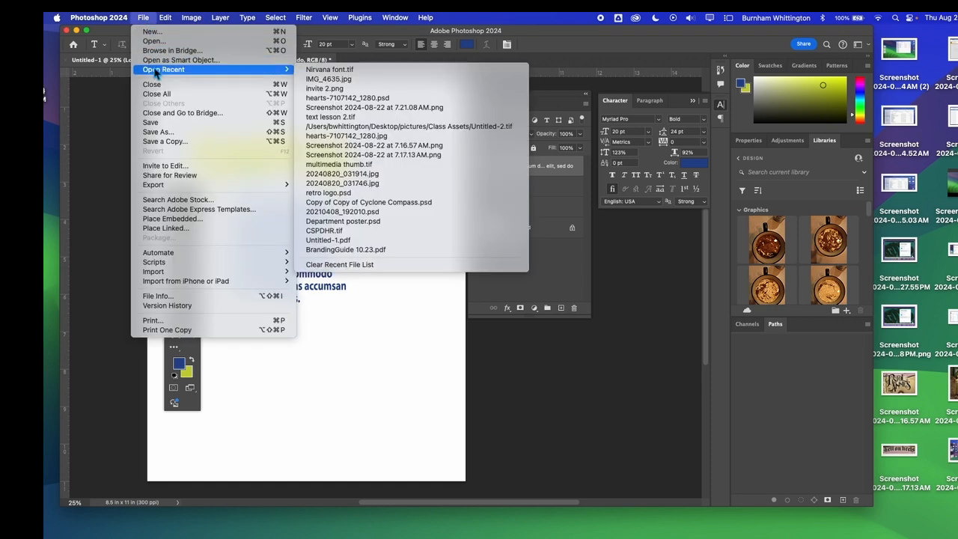
left_click(341, 70)
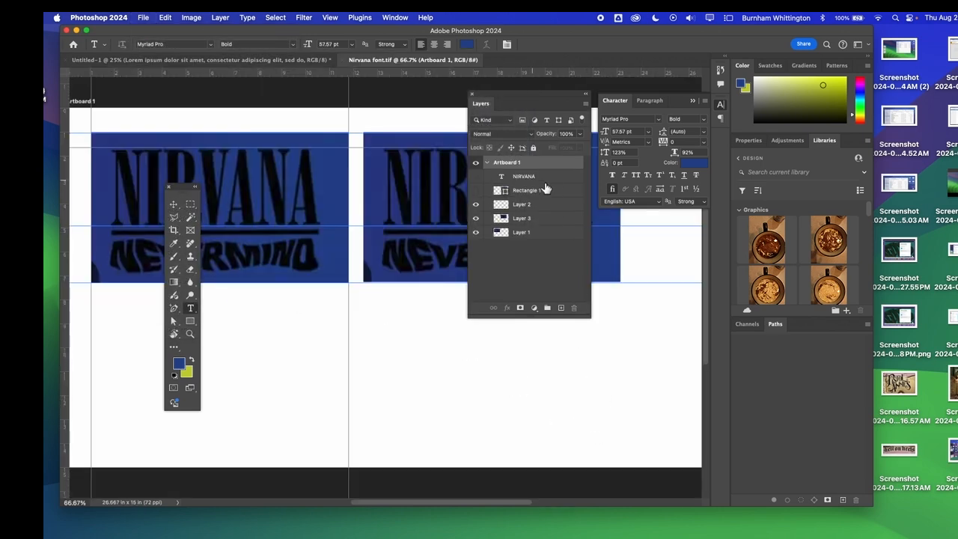
Step: Delete the NIRVANA, Rectangle 1, Layer 2 and Layer 3 layers, leaving Layer 1, and close the Layers panel
left_click(547, 177)
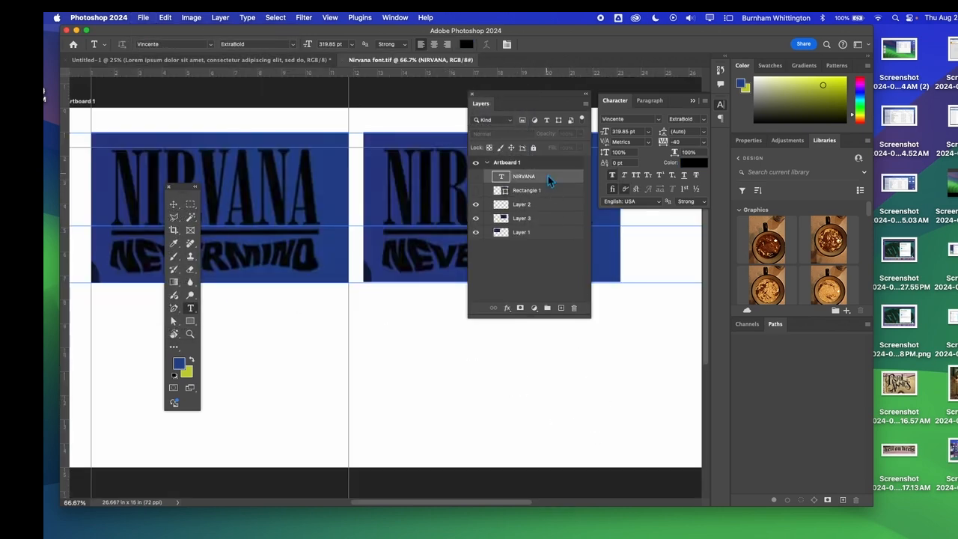
left_click(548, 219, "shift")
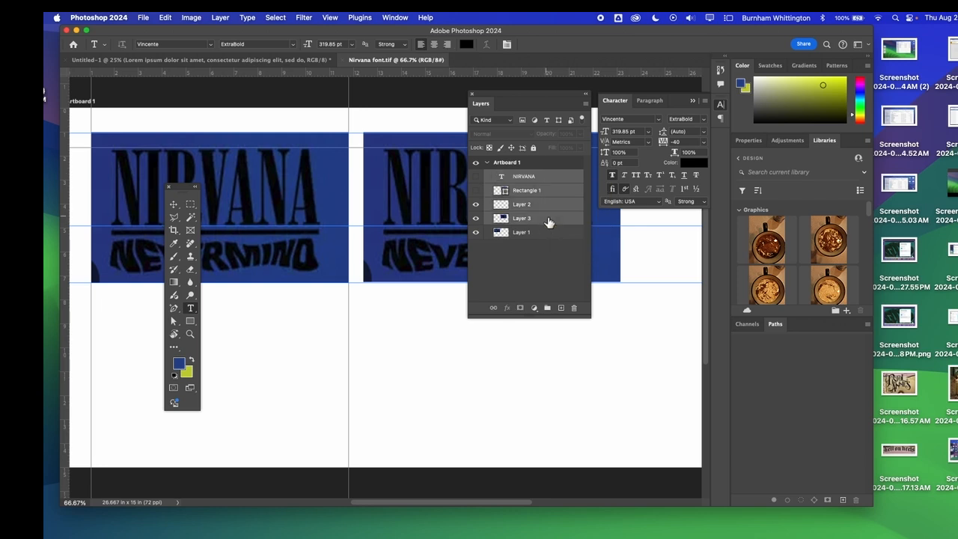
left_click(574, 309)
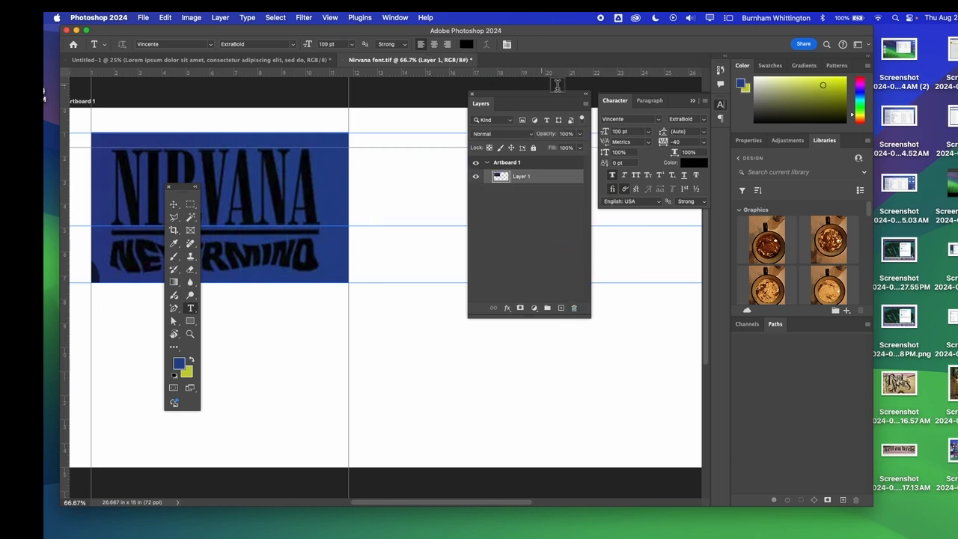
left_click(471, 95)
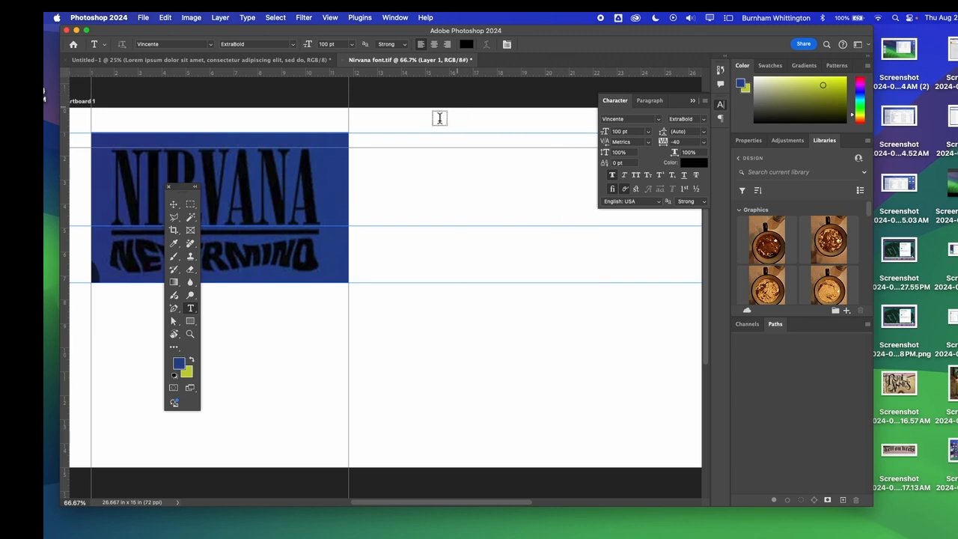
Step: Remove all horizontal and vertical guides from the artboard with the Move tool
left_click(174, 204)
left_click_drag(404, 134, 410, 74)
left_click_drag(357, 111, 63, 103)
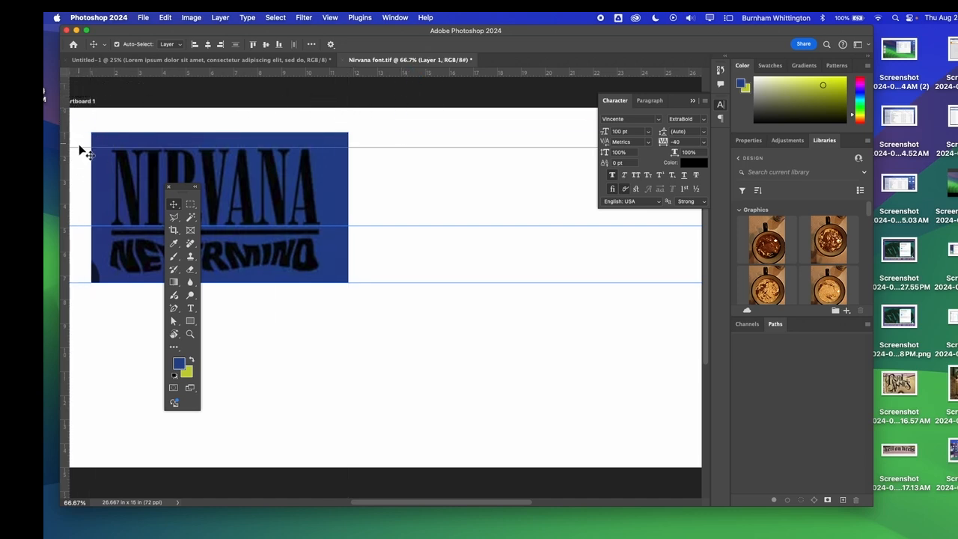
left_click_drag(82, 150, 120, 54)
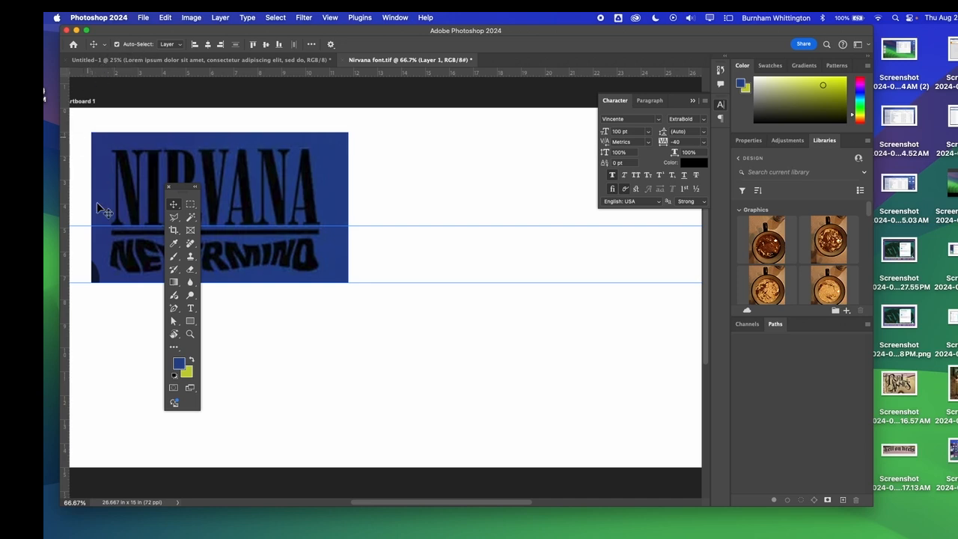
left_click_drag(85, 227, 119, 42)
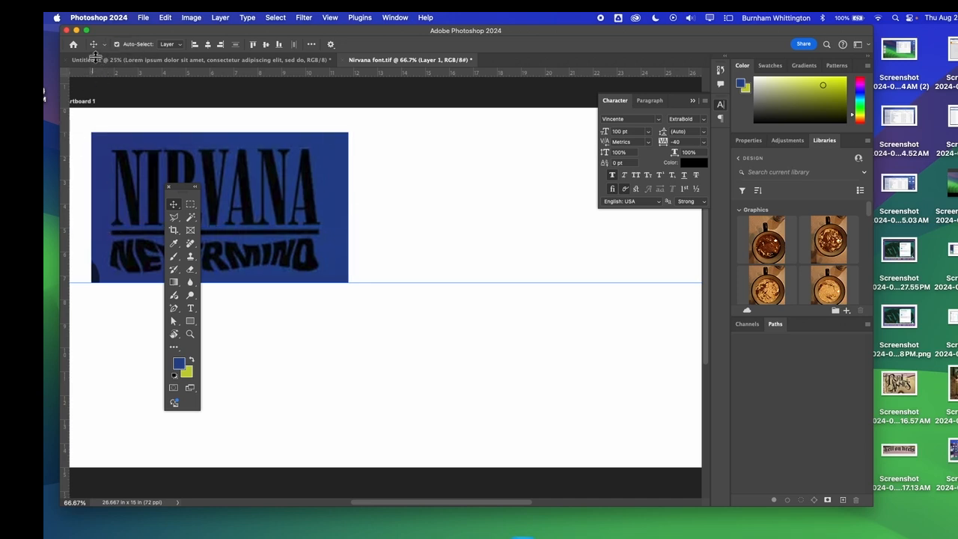
left_click_drag(85, 282, 118, 69)
Step: Move the tools panel to the artboard's left edge so it does not cover the logo image
left_click_drag(184, 190, 115, 299)
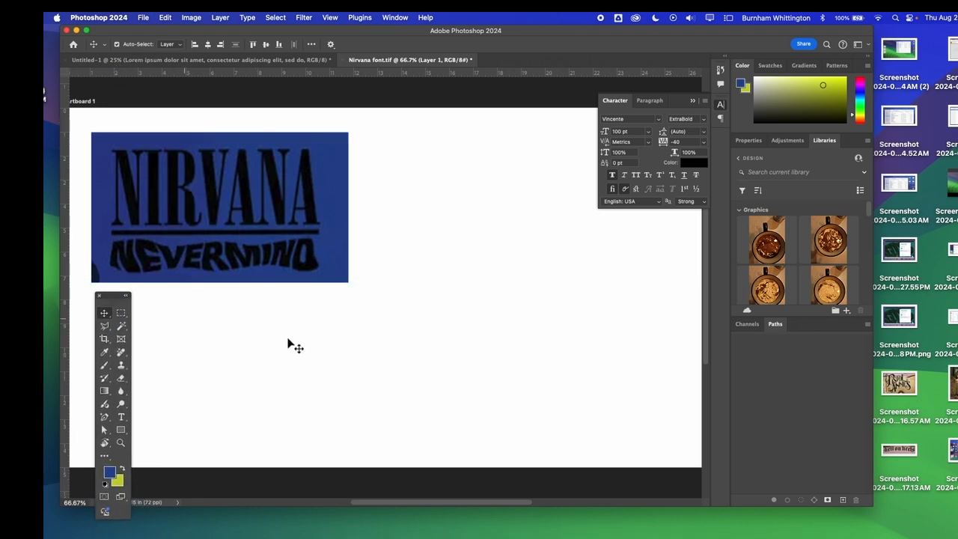
scroll(221, 327, "left", 5)
left_click_drag(112, 303, 148, 175)
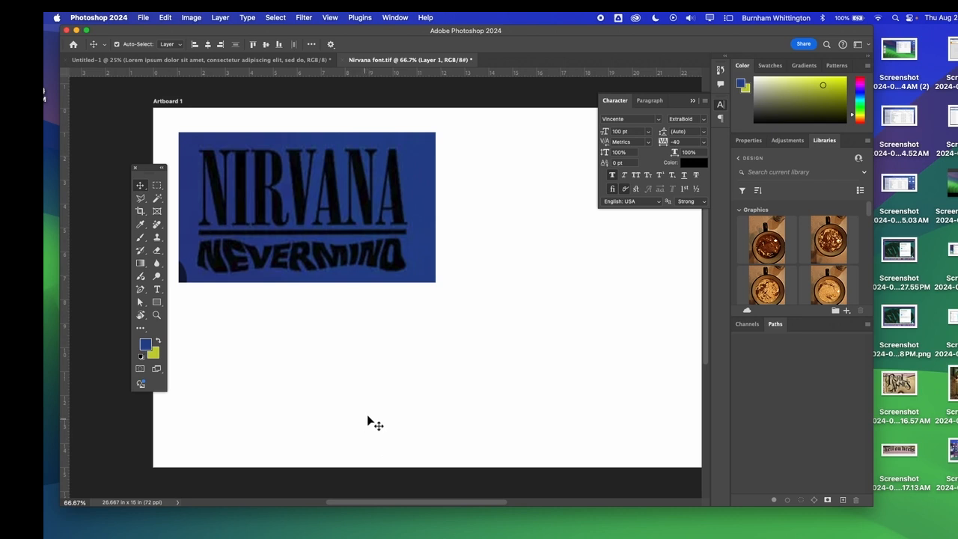
Step: Marquee-select the NIRVANA lettering, check similar Roman fonts with Match Font including Adobe Fonts, close the results, and deselect
left_click(158, 186)
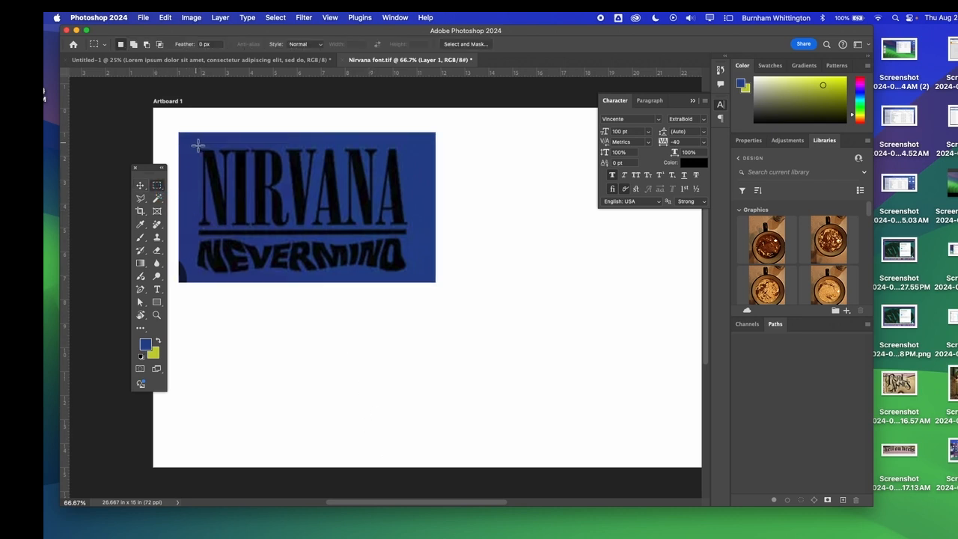
left_click_drag(197, 143, 415, 232)
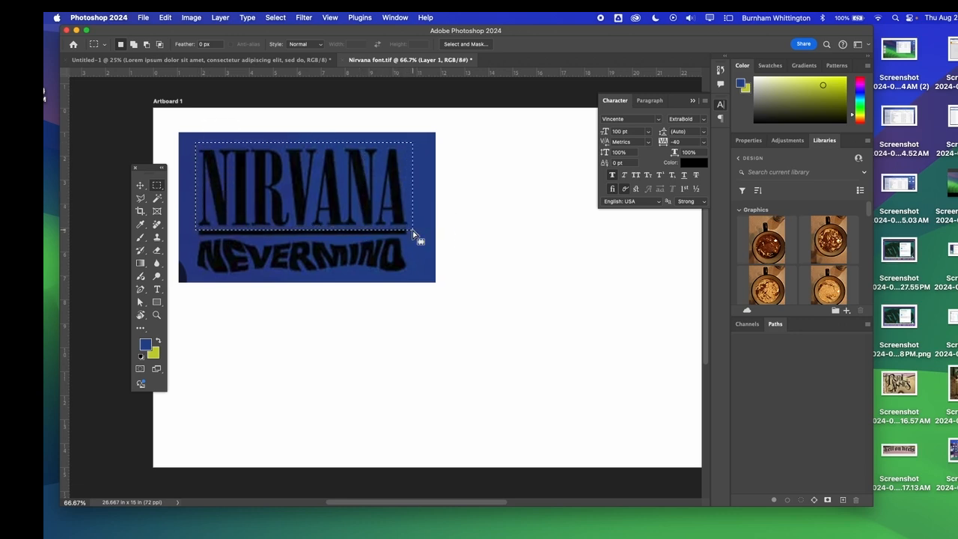
left_click(248, 18)
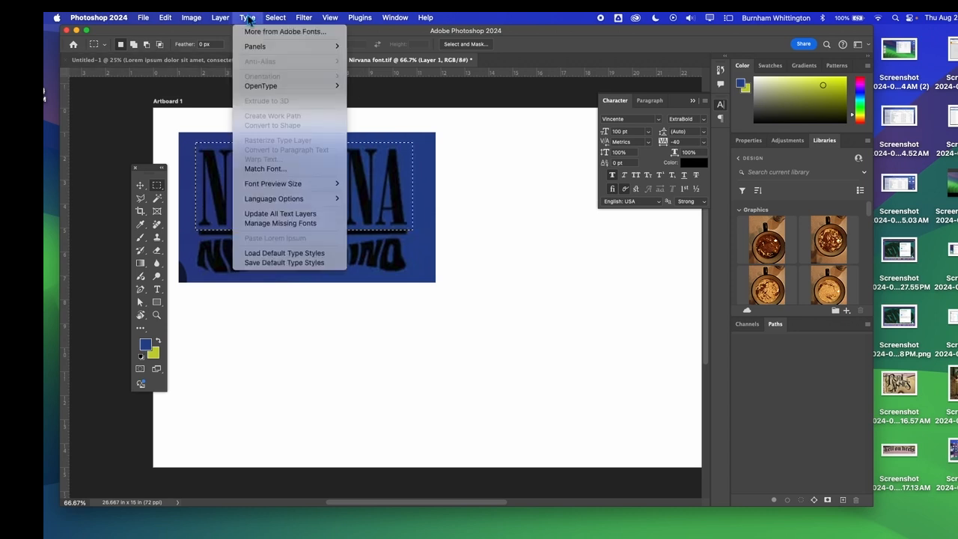
left_click(265, 168)
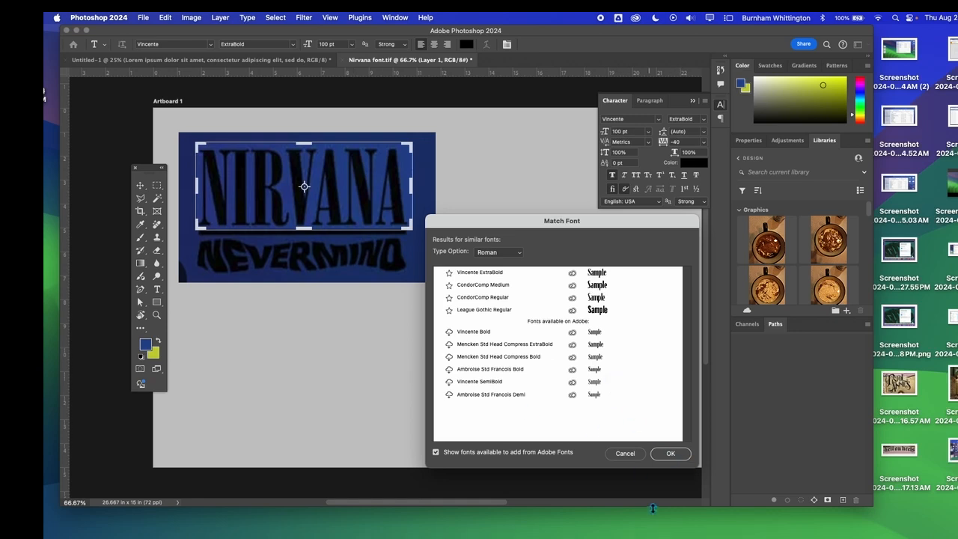
left_click(672, 454)
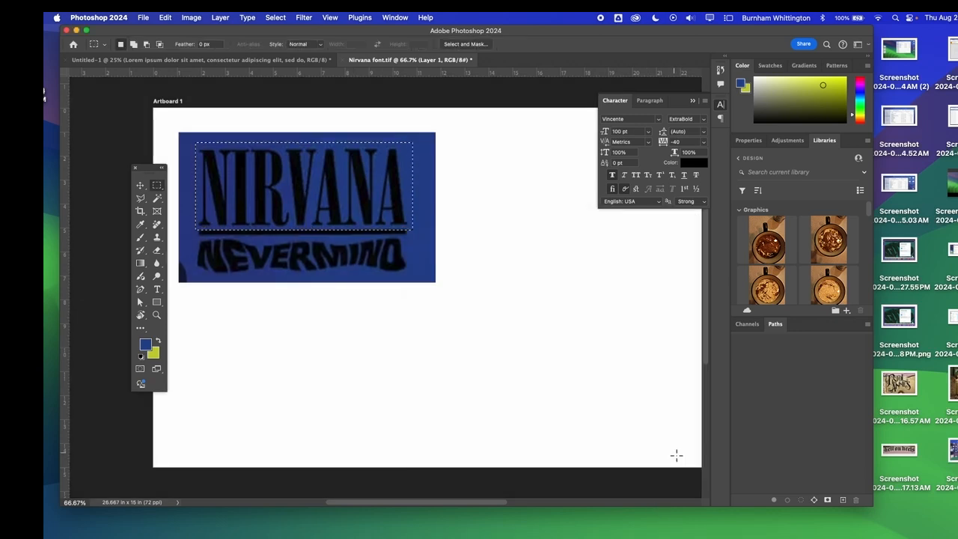
left_click(396, 345)
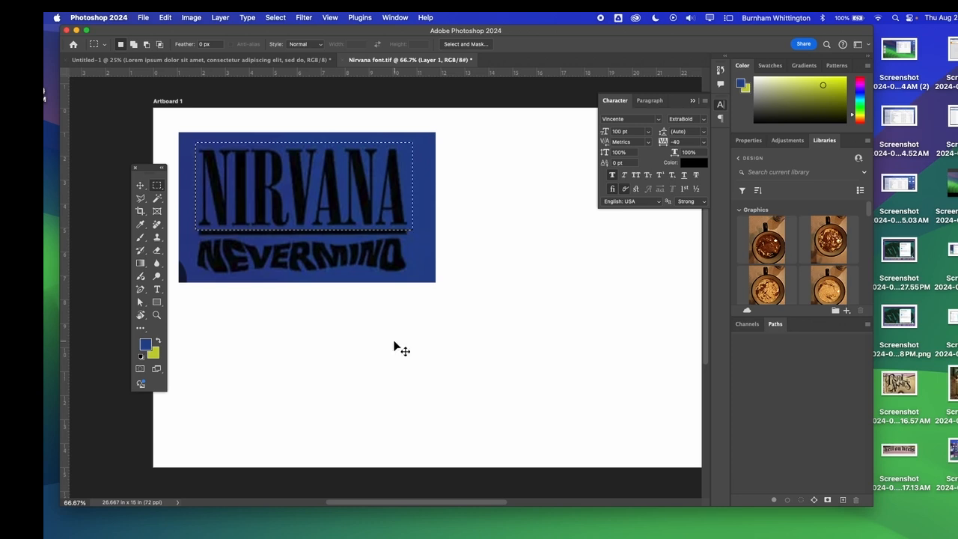
Step: Place guides along all four edges of the logo image, moving the tools panel clear of its left edge
left_click(140, 185)
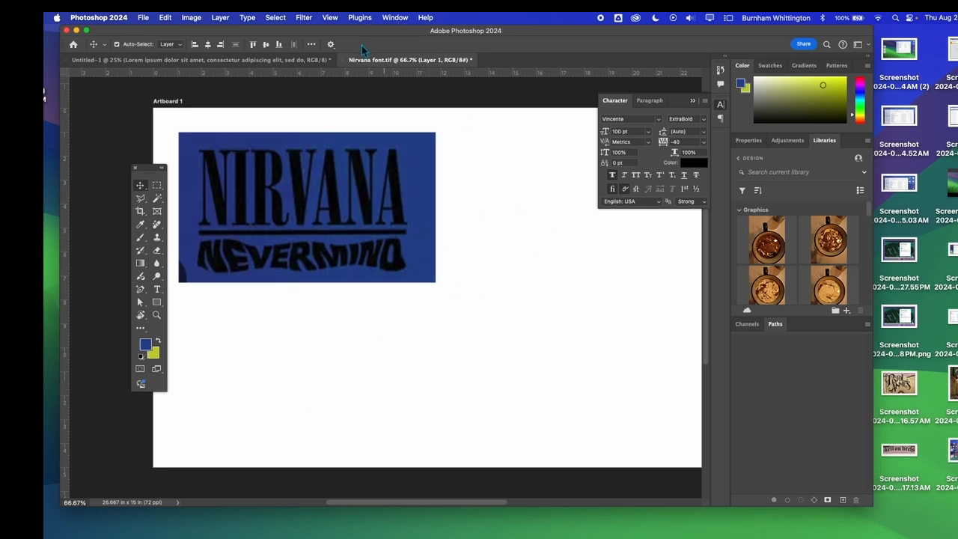
left_click_drag(356, 80, 370, 131)
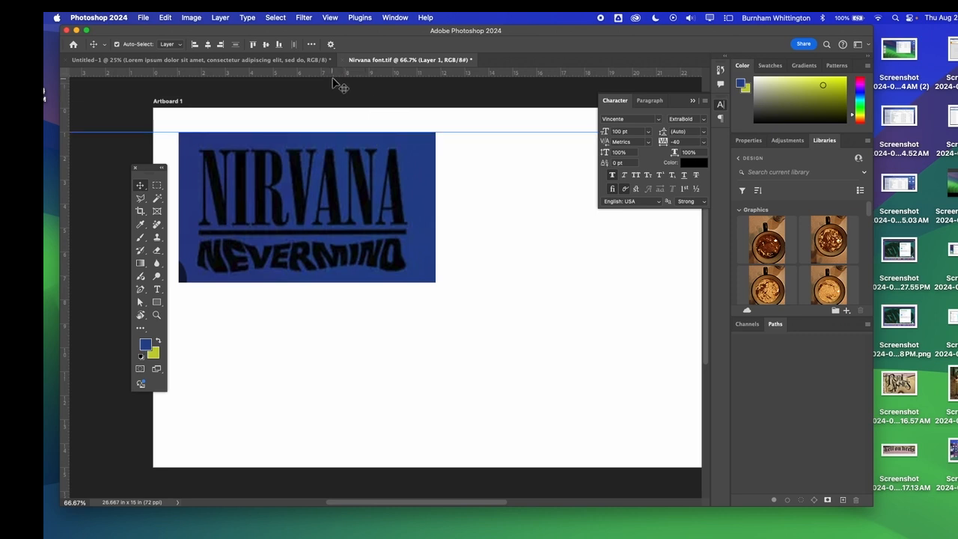
left_click_drag(336, 75, 348, 283)
left_click_drag(156, 171, 142, 232)
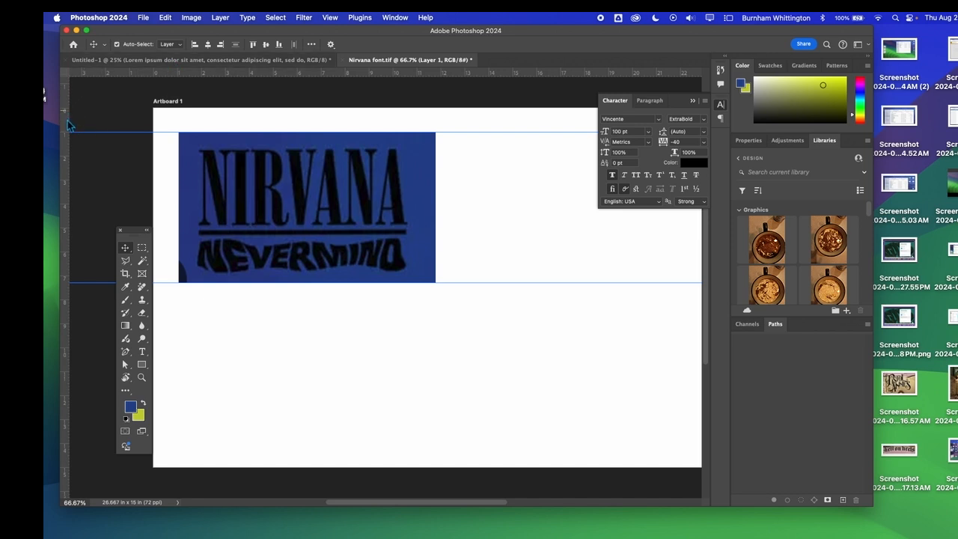
left_click_drag(67, 125, 181, 125)
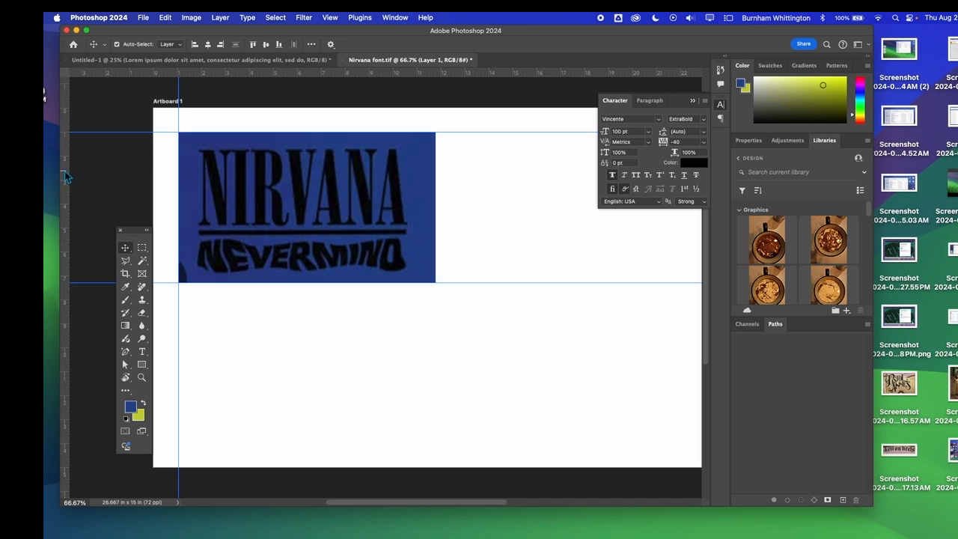
left_click_drag(66, 168, 439, 217)
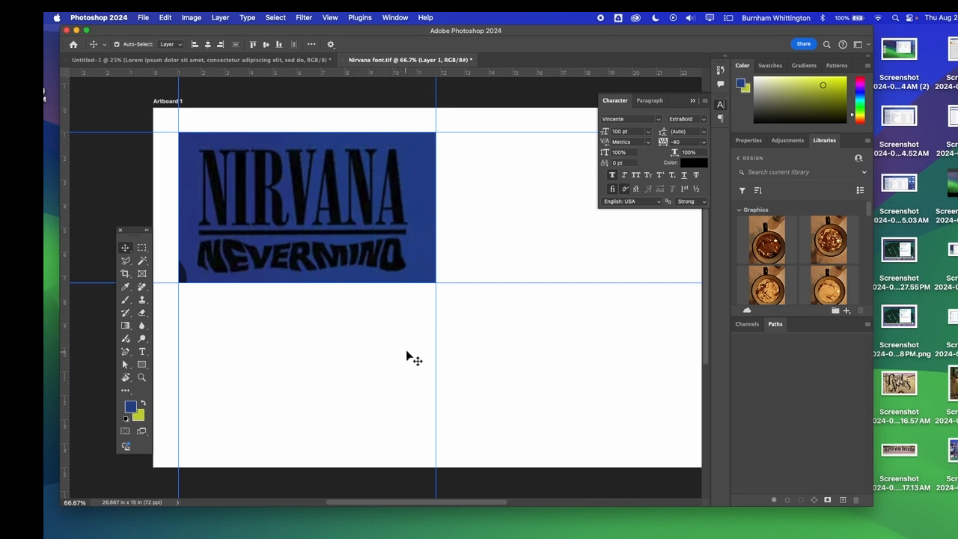
Step: Choose the Rectangle tool and add horizontal guides at the base and top of the NIRVANA lettering
left_click(142, 365)
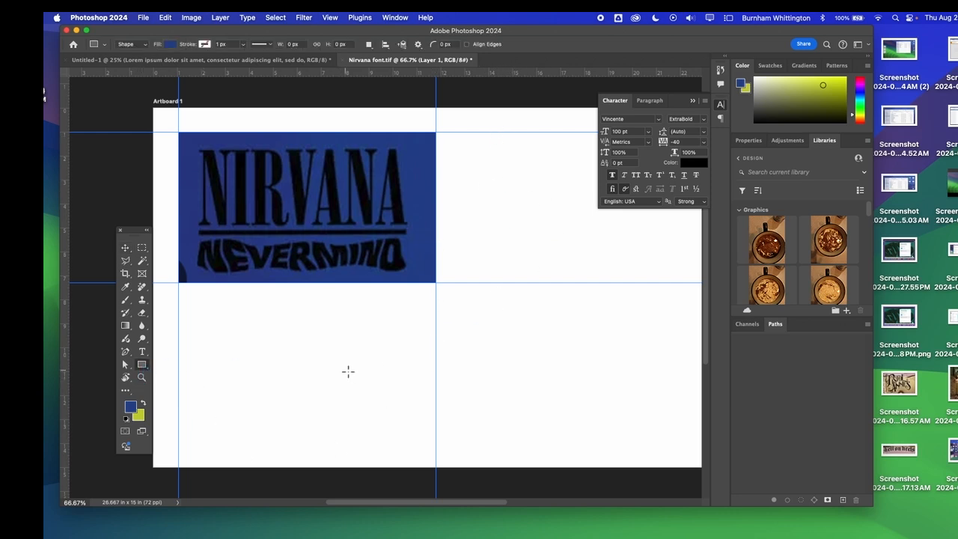
left_click_drag(289, 74, 311, 227)
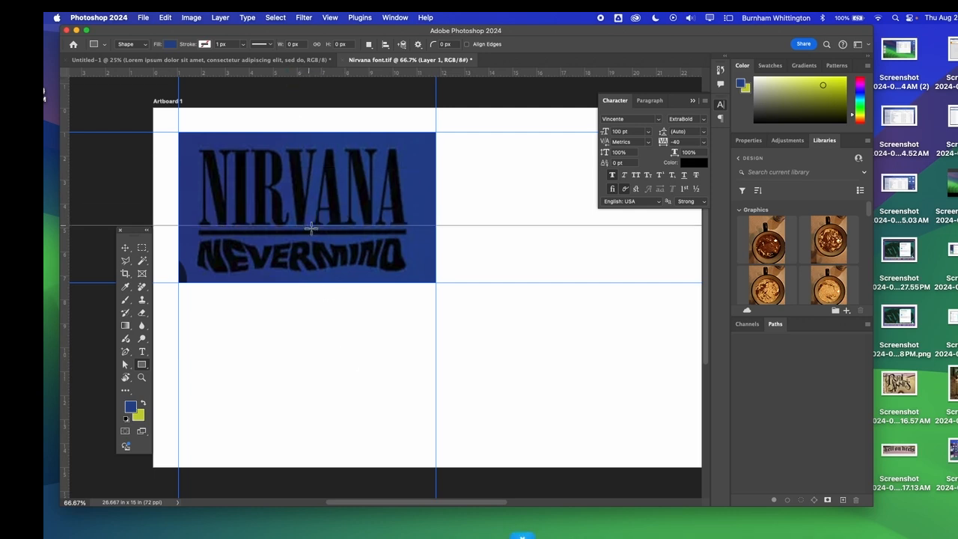
left_click_drag(311, 72, 322, 150)
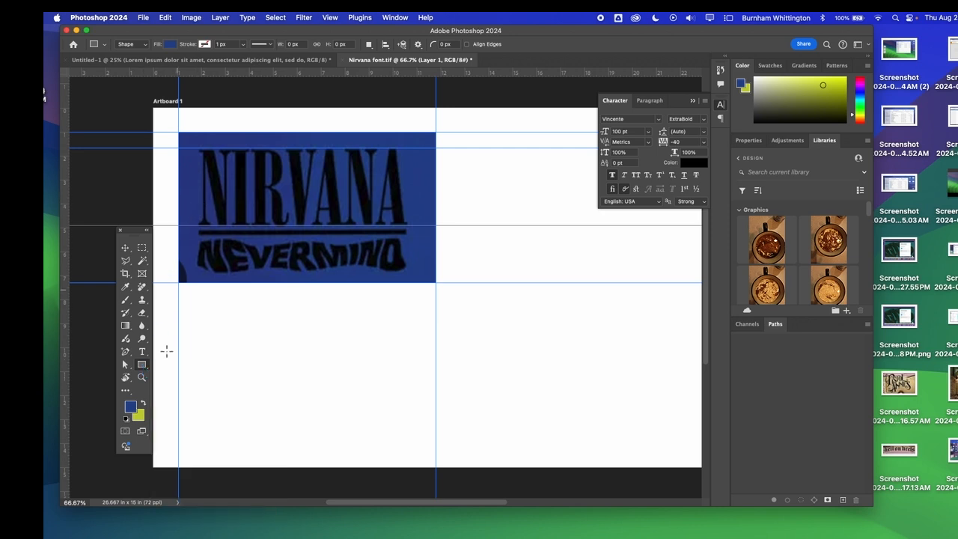
Step: Swap the foreground and background colours, and sample the logo image's blue background as the foreground colour
left_click(143, 404)
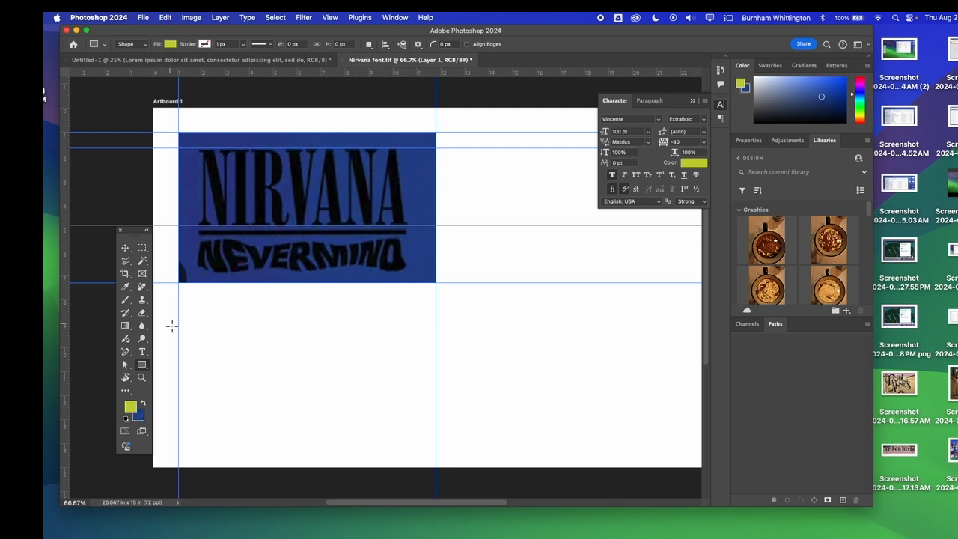
left_click(126, 289)
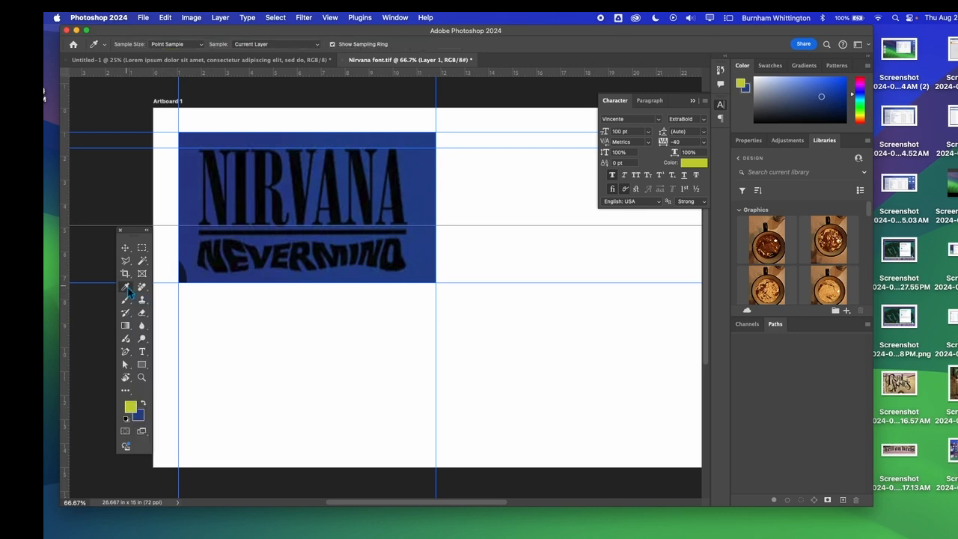
left_click(418, 188)
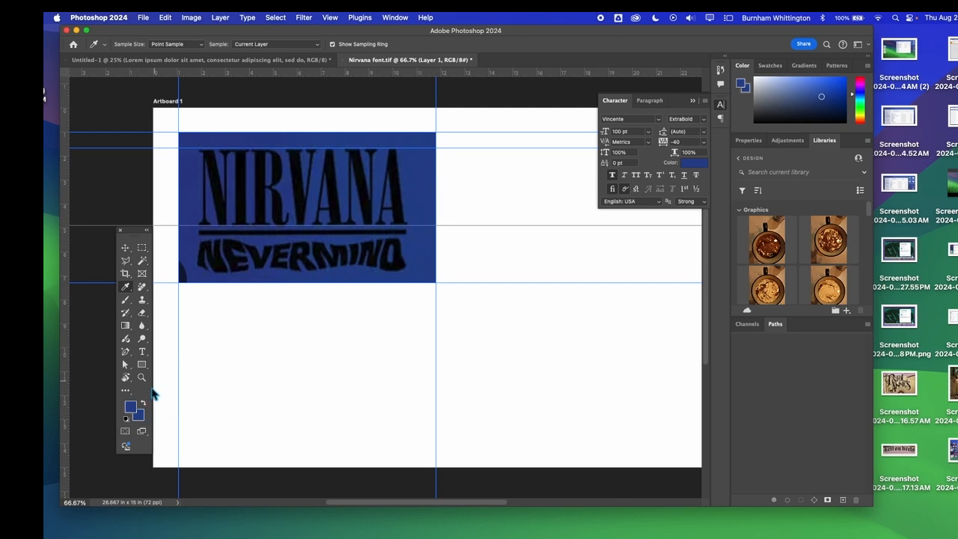
Step: Draw a blue rectangle about 10.69 by 6.47 inches to the right of the logo image, starting at its top guide
left_click(142, 365)
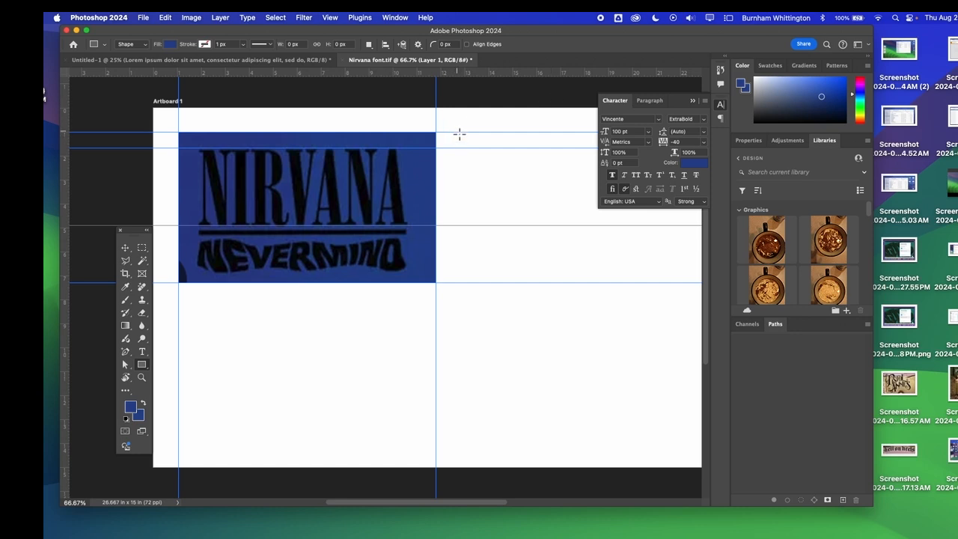
left_click_drag(458, 134, 680, 287)
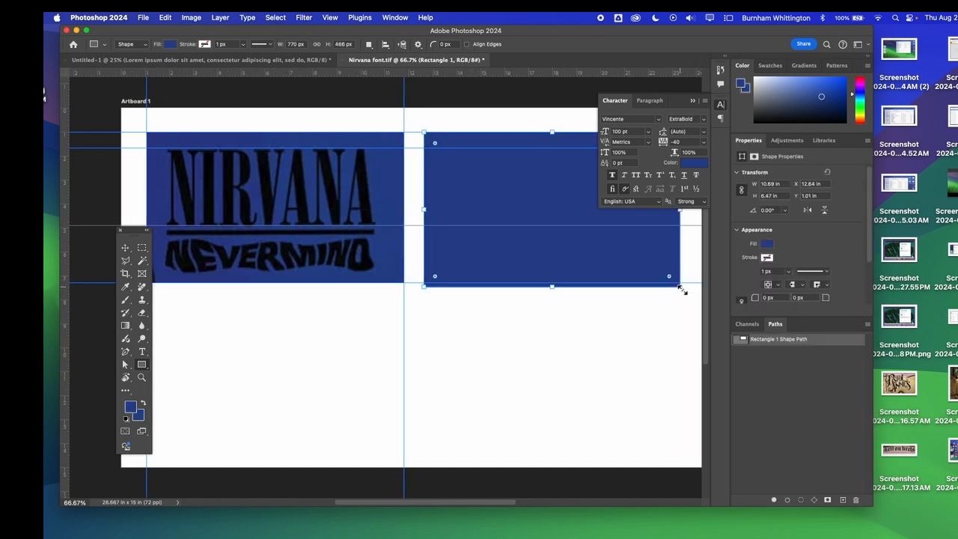
scroll(490, 430, "right", 5)
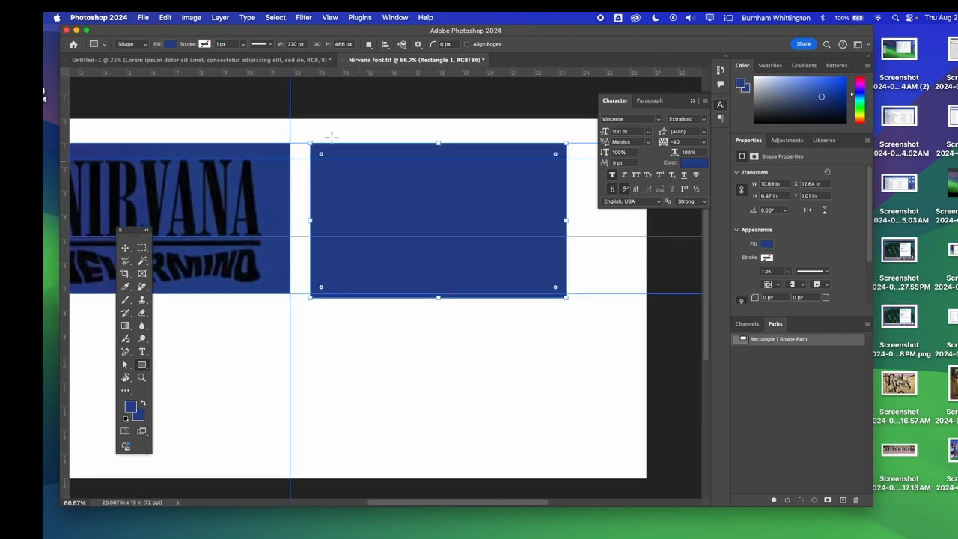
Step: Shift the blue rectangle right to X 13.04 in and place vertical guides at its left and right edges
left_click(125, 247)
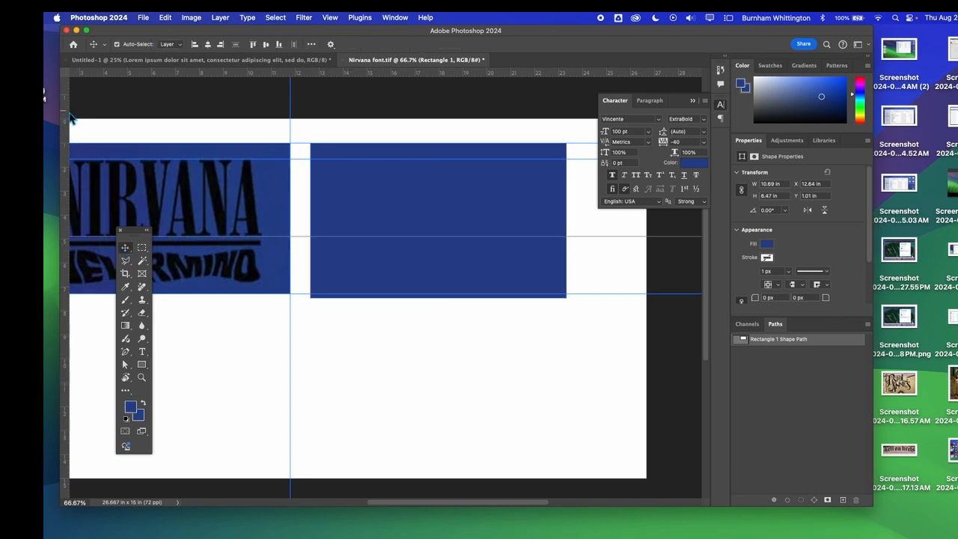
left_click_drag(68, 115, 322, 120)
left_click_drag(352, 176, 362, 181)
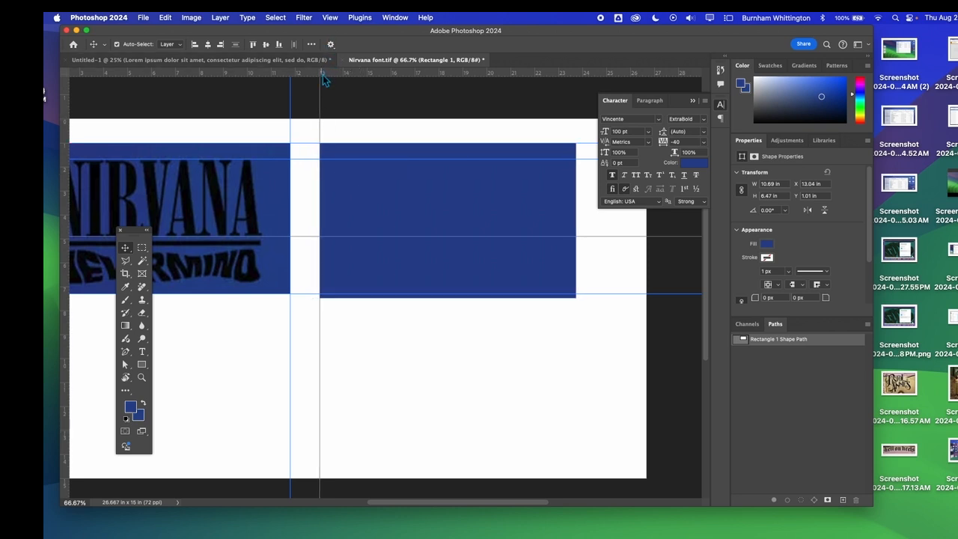
left_click_drag(563, 82, 576, 152)
left_click_drag(65, 116, 576, 98)
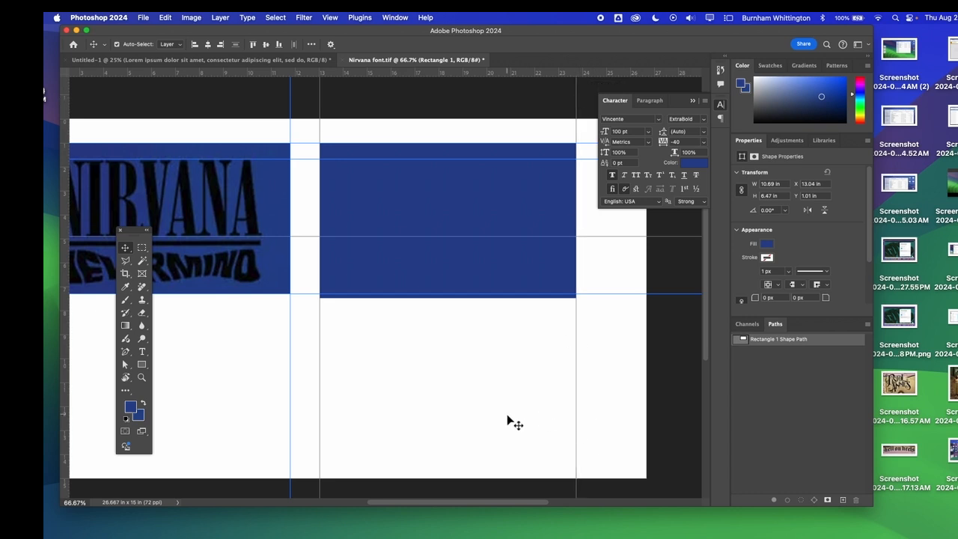
Step: Add the text NIRVANA in Vincente ExtraBold, 100 pt, on the white area below the blue rectangle
left_click(142, 353)
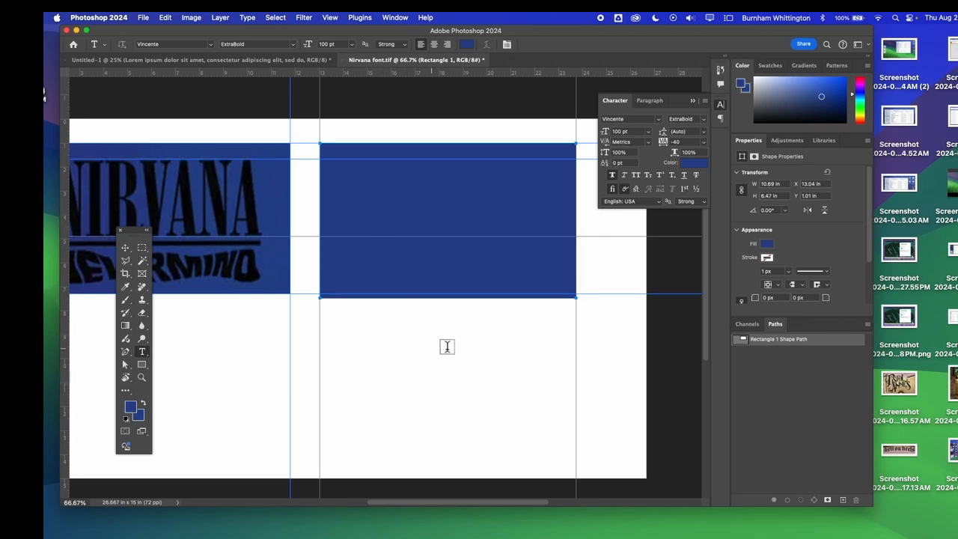
left_click(385, 343)
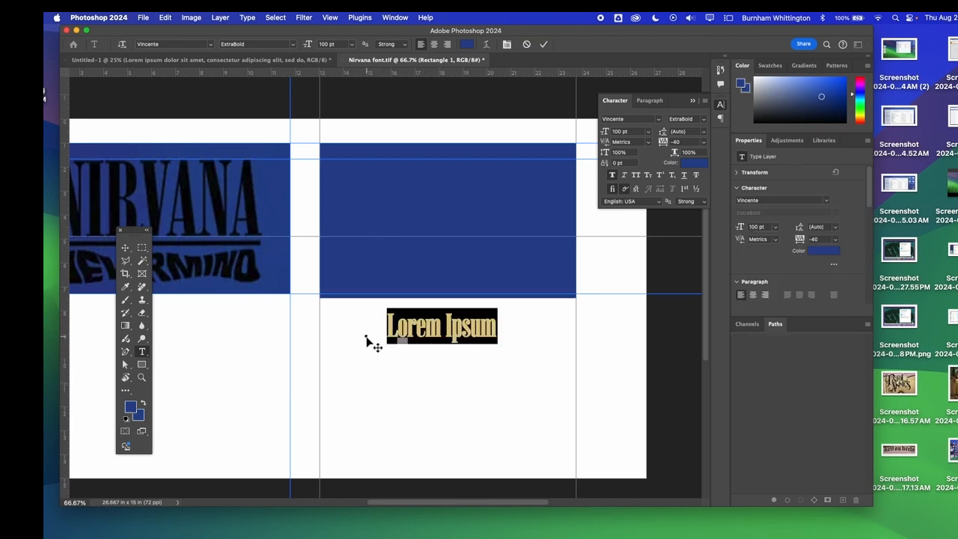
type("N")
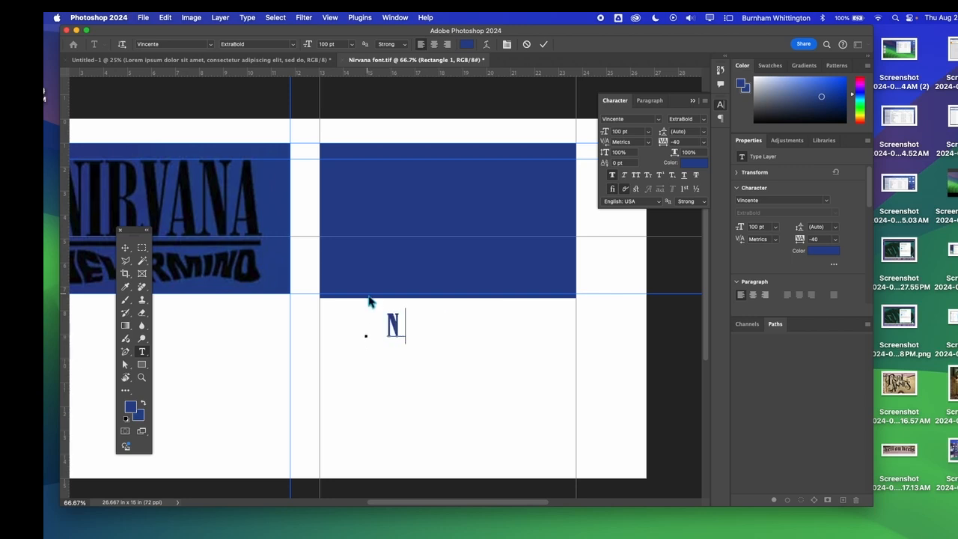
type("IRVANA")
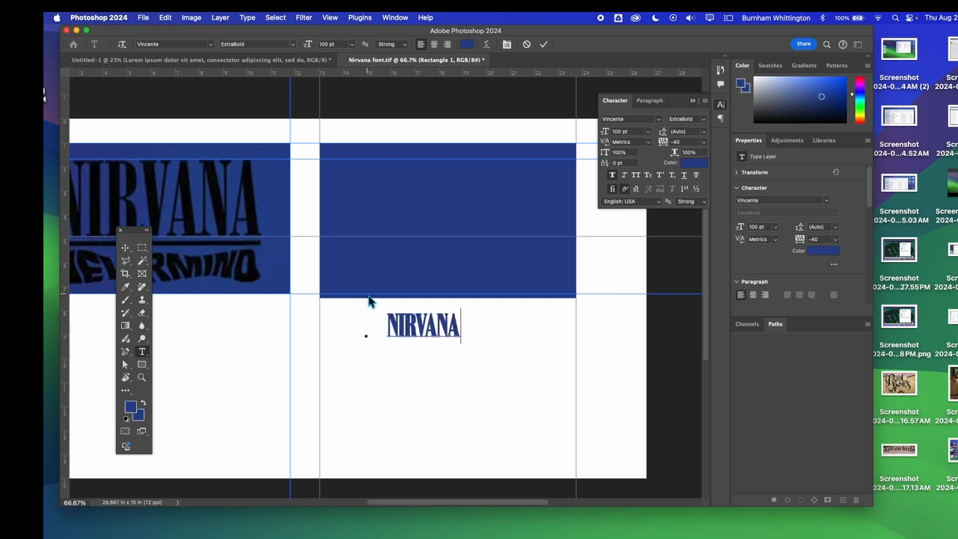
Step: Select the whole NIRVANA text, set the background colour to black and swap it to the foreground so the text is black
left_click(212, 44)
left_click(381, 350)
left_click(608, 323)
double_click(453, 334)
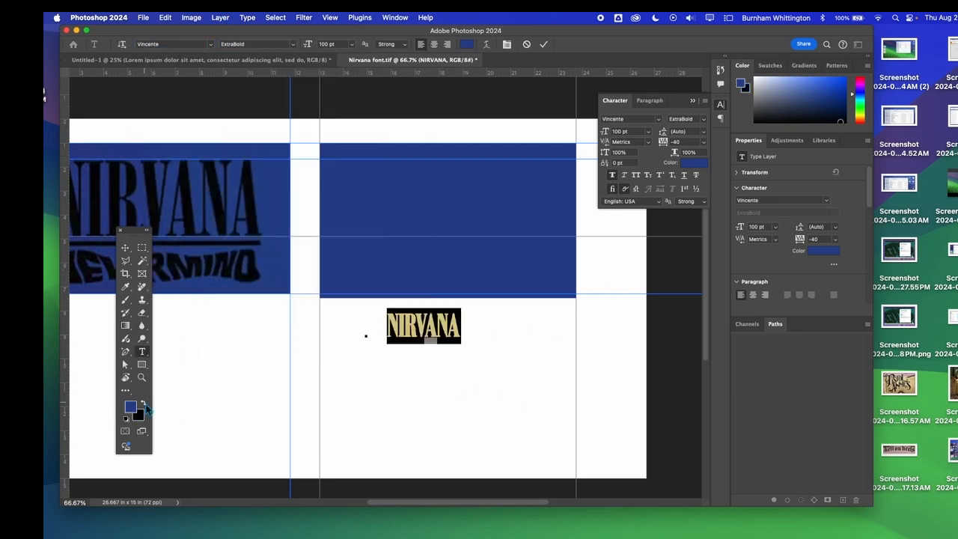
left_click(143, 404)
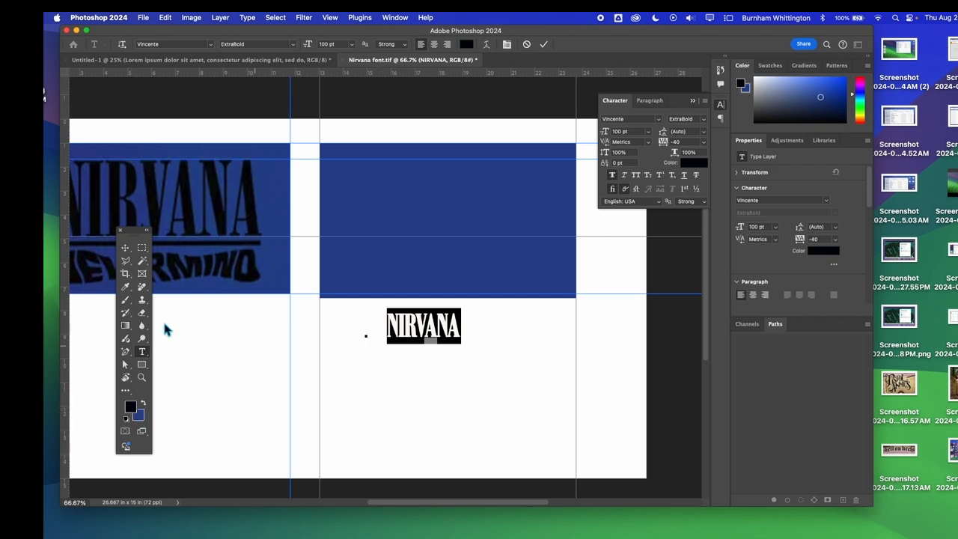
Step: Move the NIRVANA text onto the blue rectangle and stretch it to about 264% width and 338.74 pt, fitting the letters between the horizontal guides
left_click(125, 251)
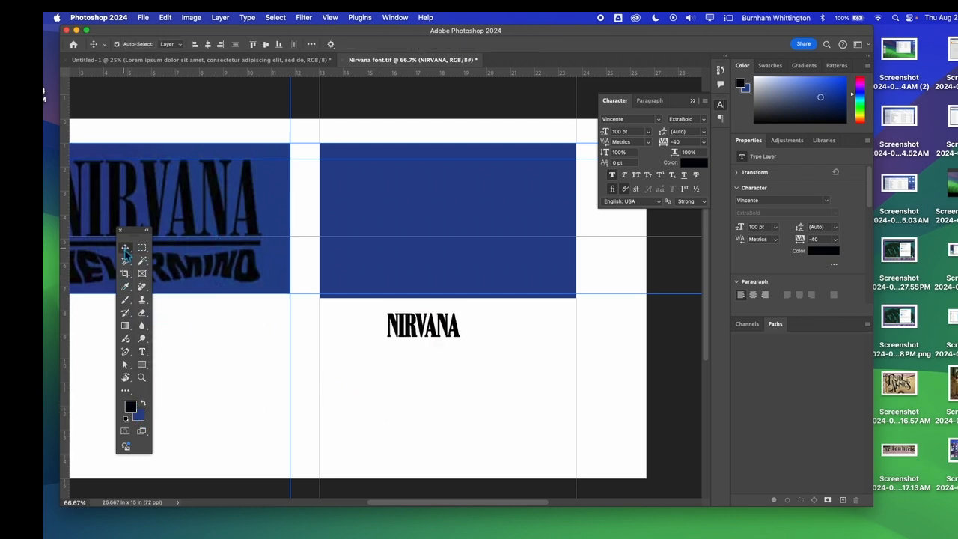
left_click_drag(439, 322, 398, 192)
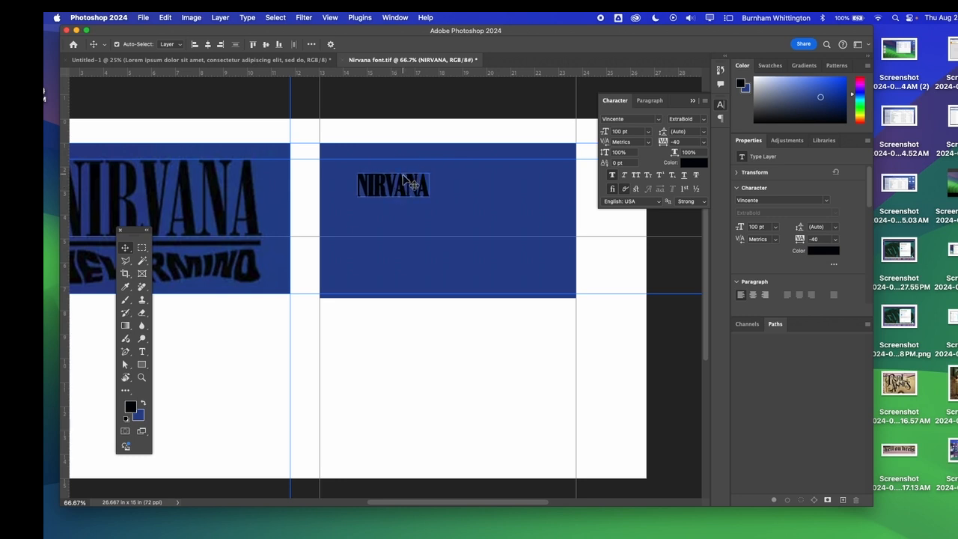
key("super+t")
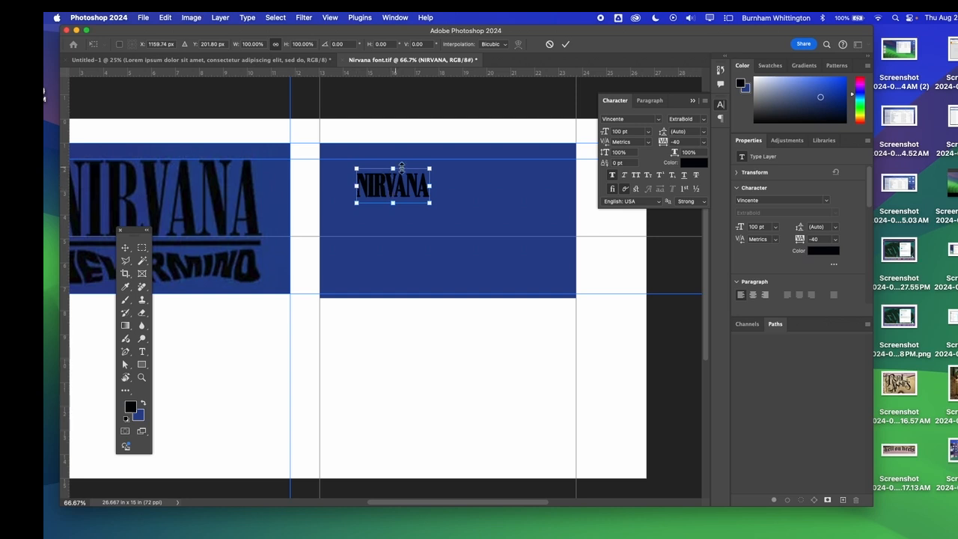
mouse_move(394, 169)
left_mouse_down()
mouse_move(391, 142)
mouse_move(392, 156)
left_mouse_up()
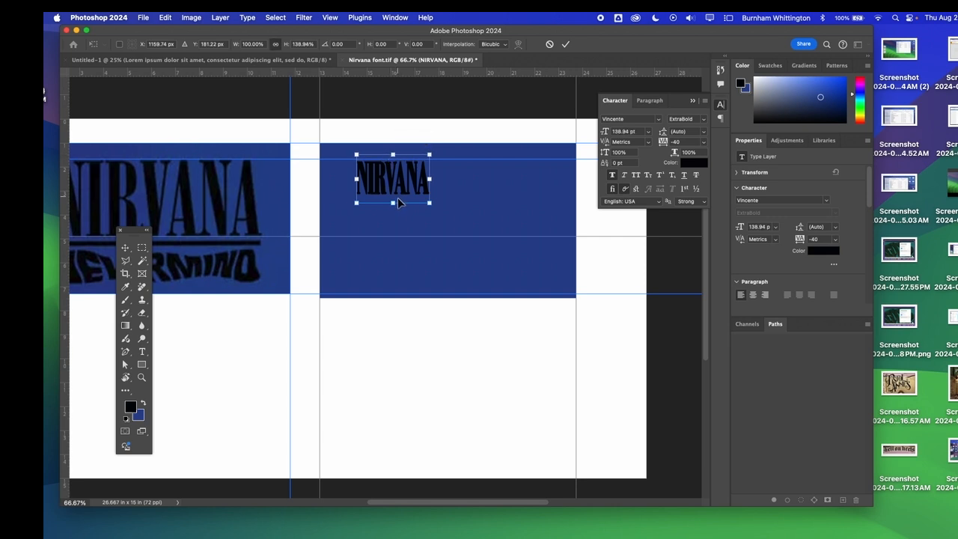
left_click_drag(392, 204, 394, 254)
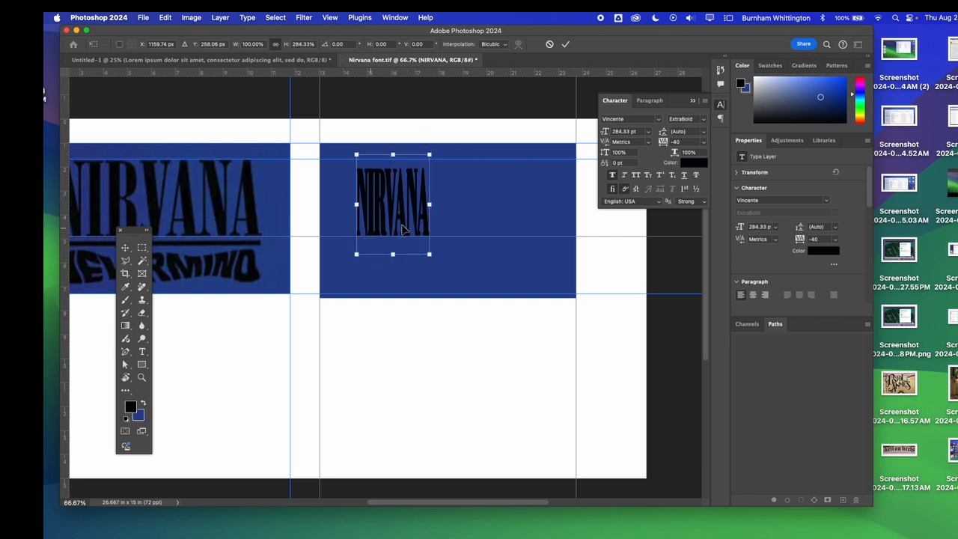
left_click_drag(428, 206, 550, 218)
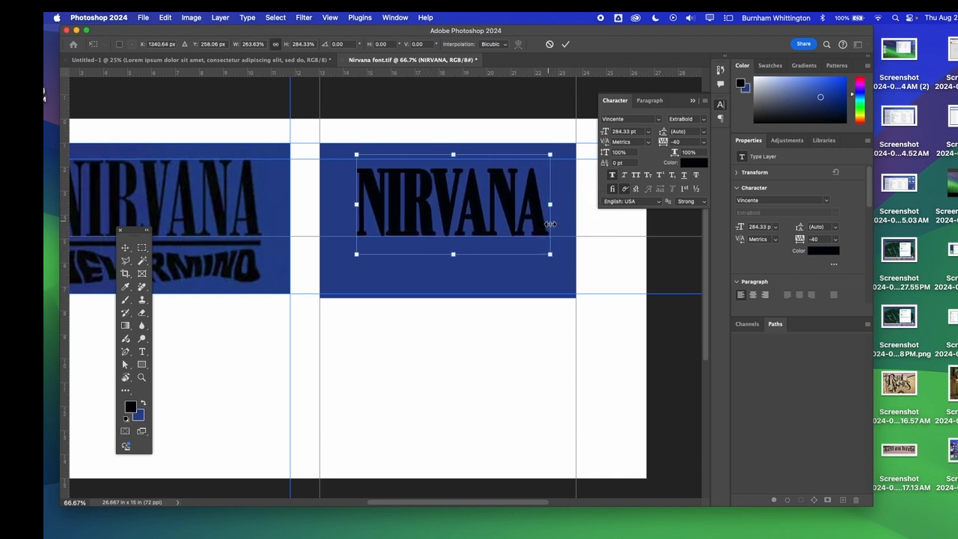
left_click_drag(455, 157, 453, 142)
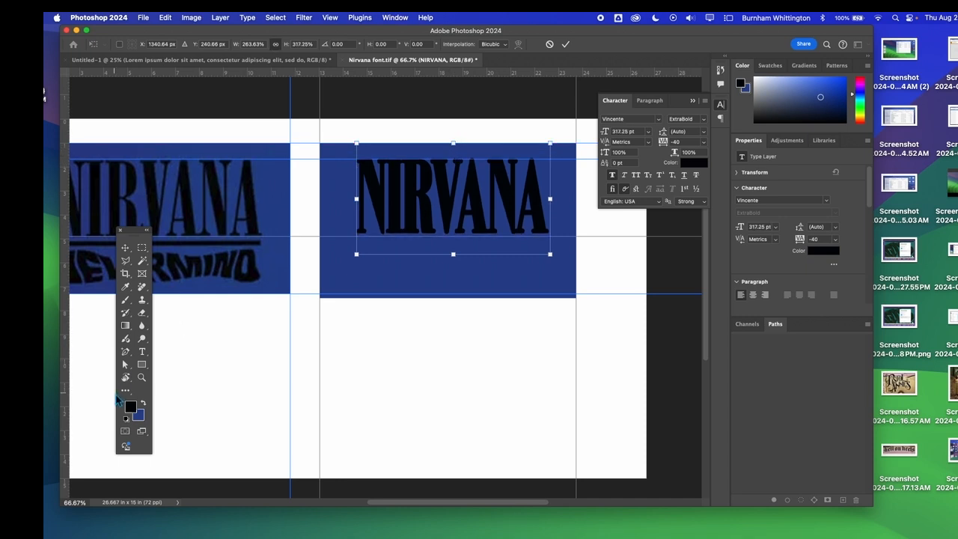
key("Return")
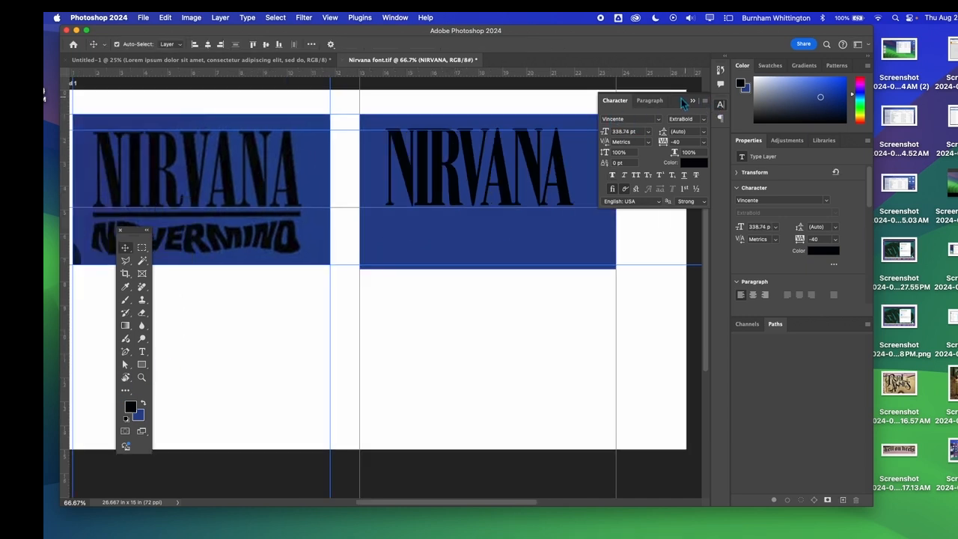
Step: Float the Character panel, show the Layers panel and place it directly beneath, keeping the NIRVANA text layer selected
left_click_drag(679, 102, 678, 103)
left_click_drag(678, 103, 678, 103)
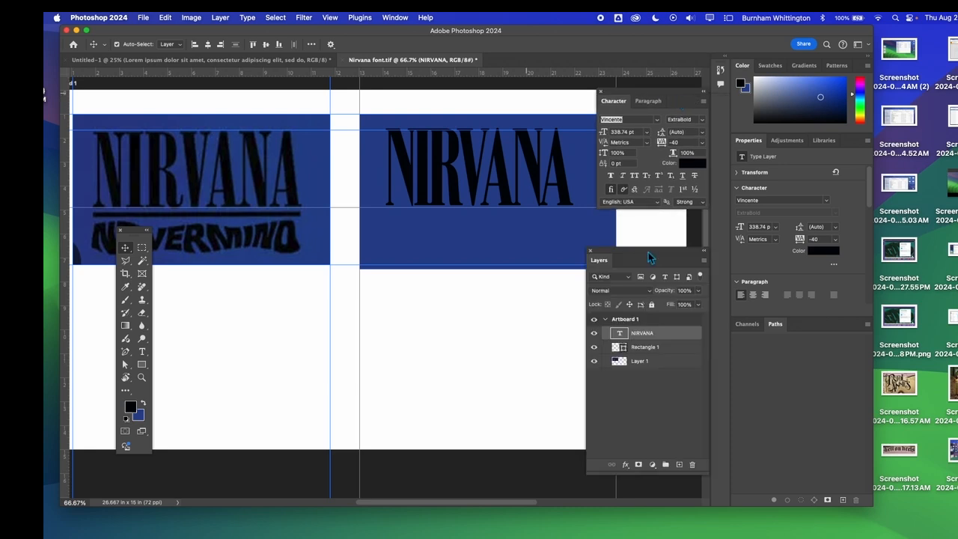
left_click_drag(645, 253, 654, 253)
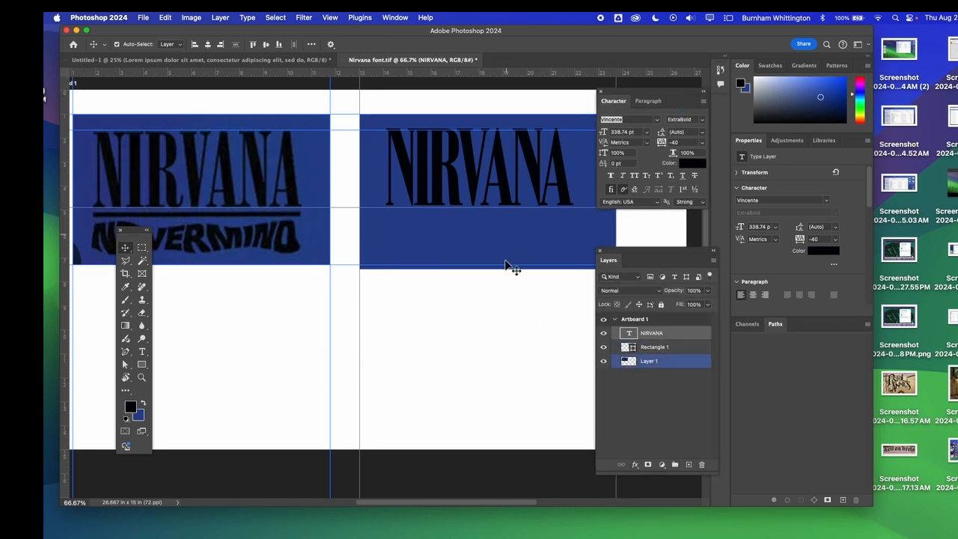
left_click(660, 360)
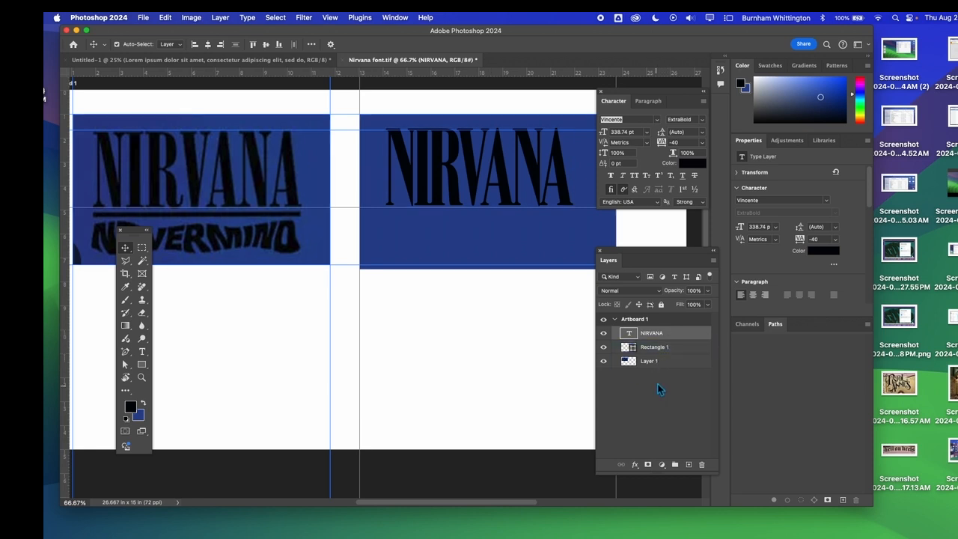
left_click(437, 317)
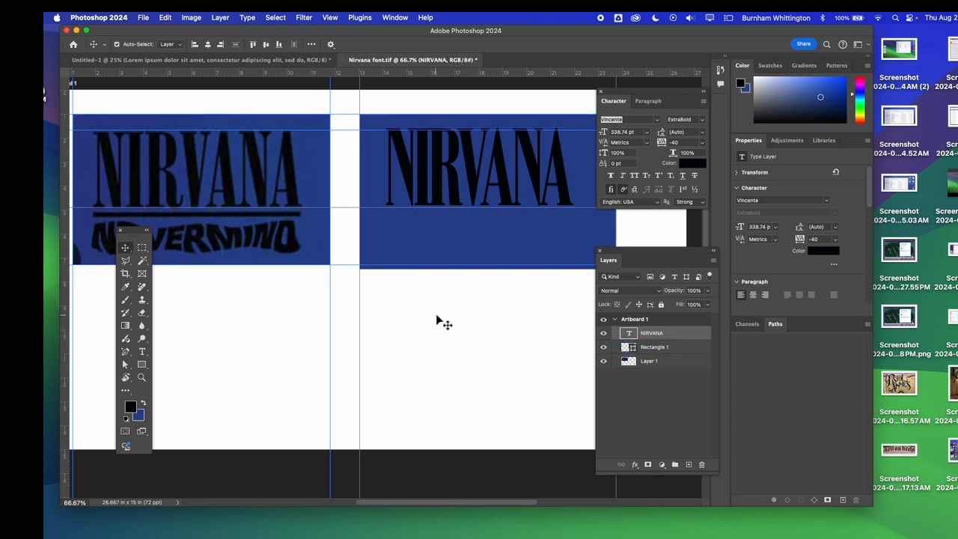